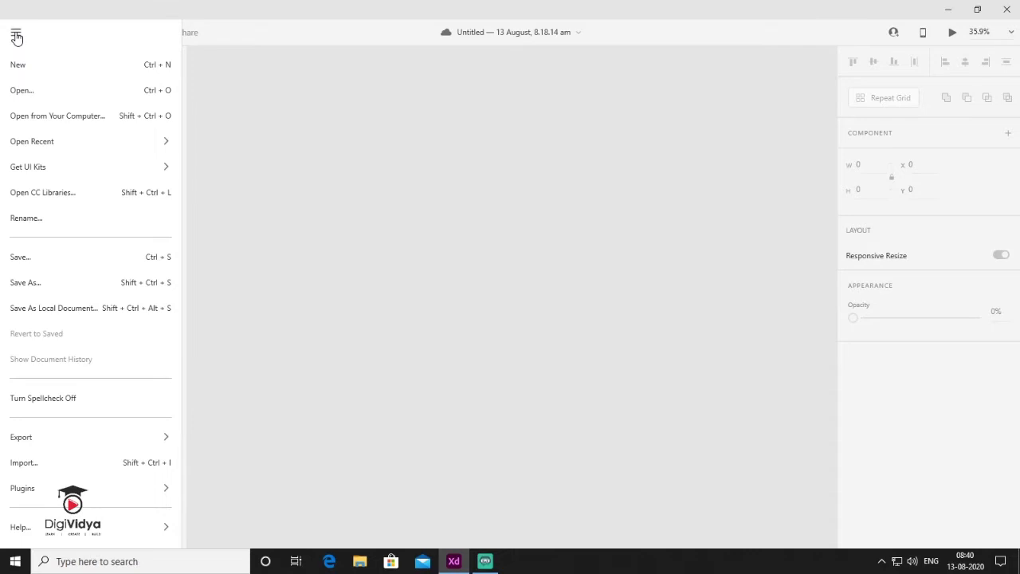
Step: Create a new document from the Web 1920 preset at 1920 x 1080 px
left_click(27, 70)
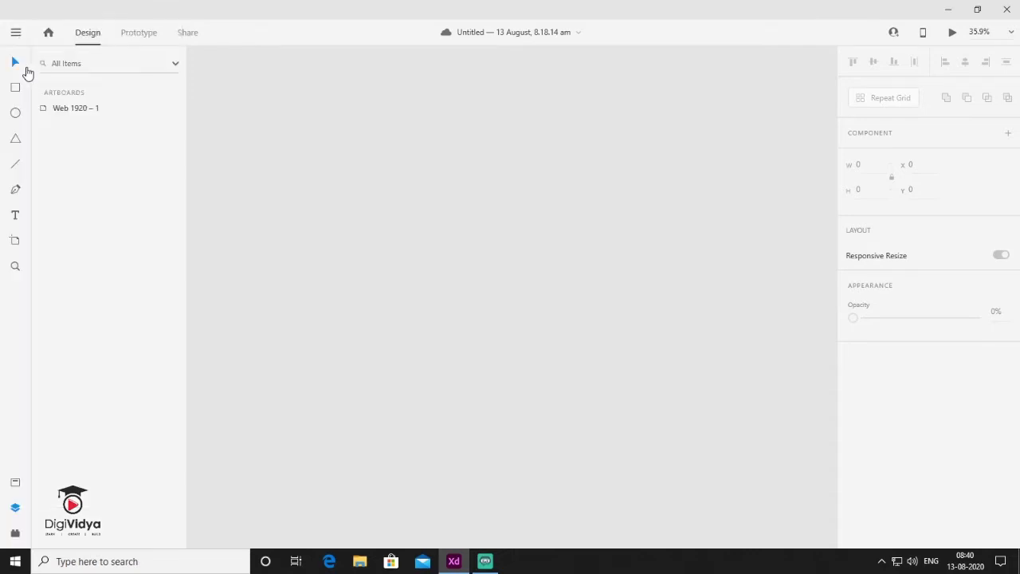
left_click(48, 32)
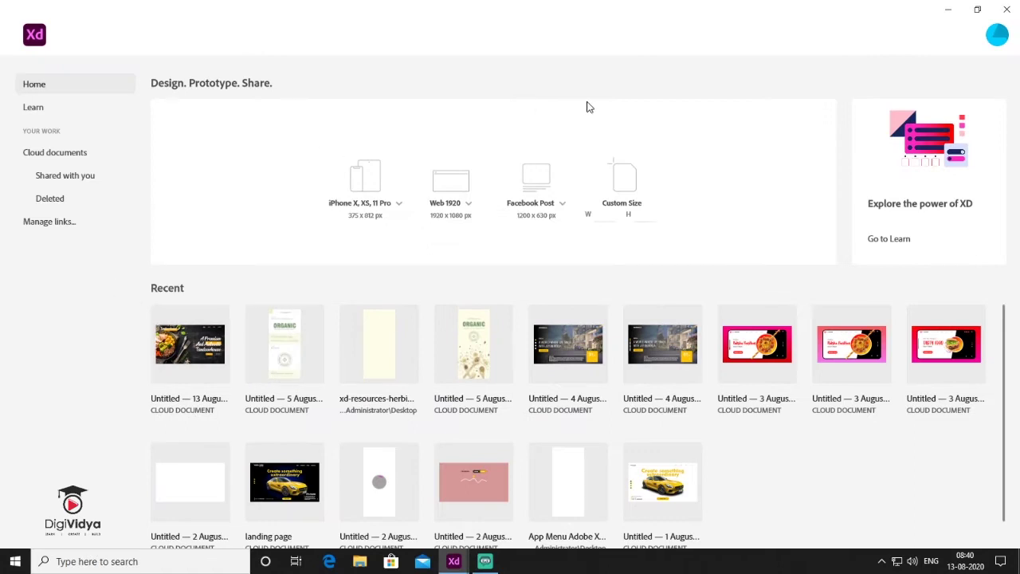
left_click(456, 217)
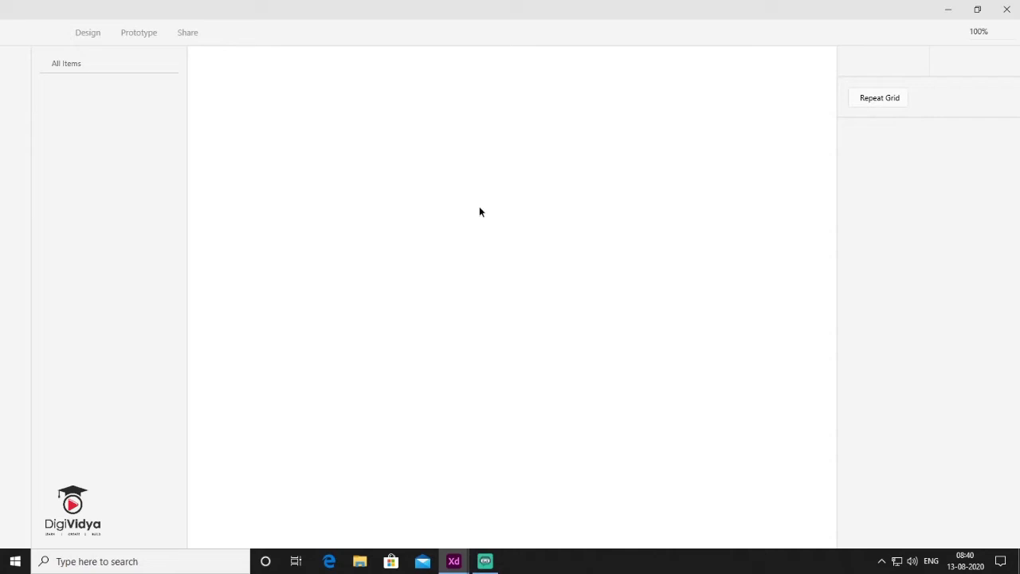
left_click(638, 269)
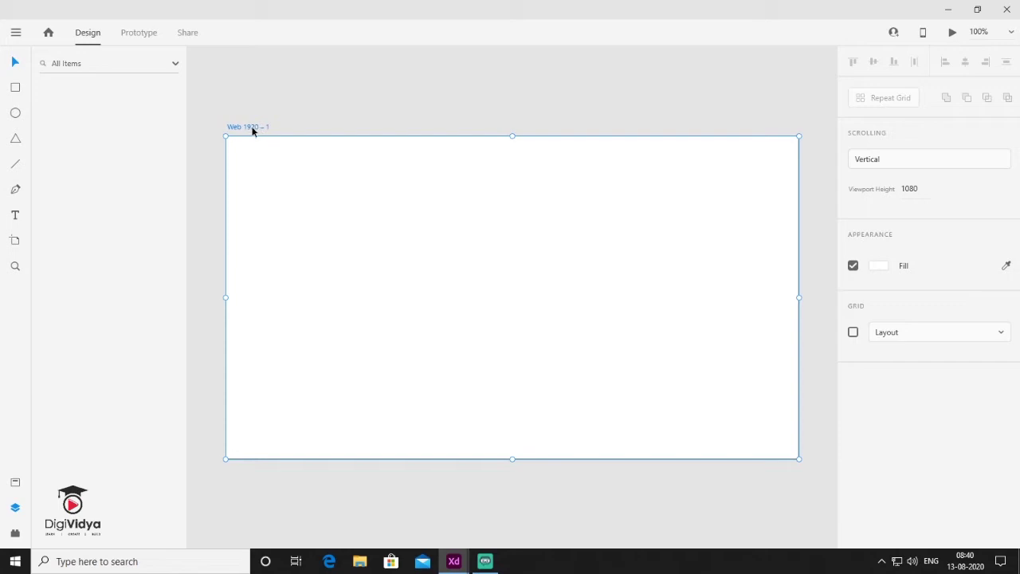
Step: Rename the artboard as Landing Page
double_click(251, 132)
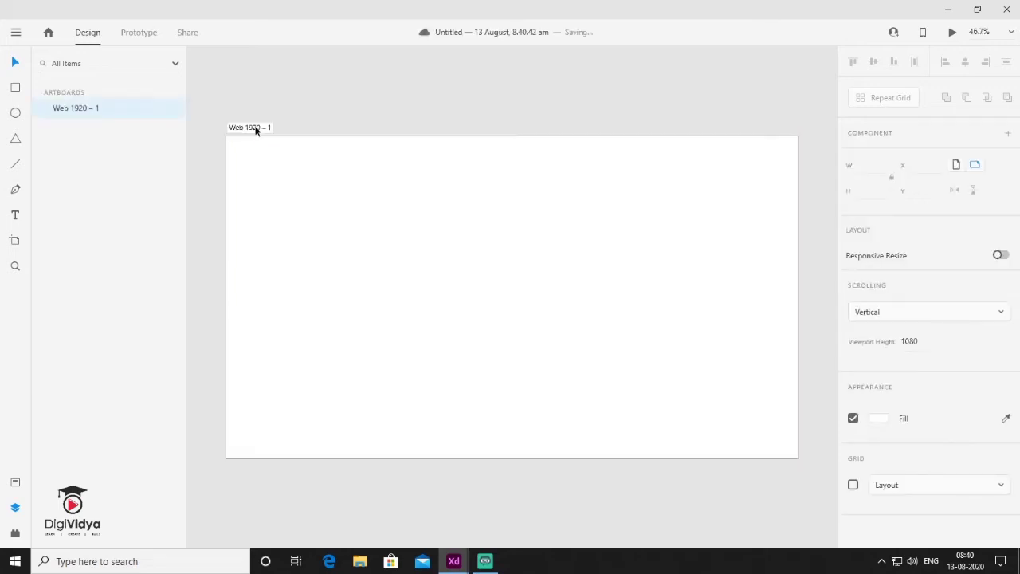
double_click(255, 130)
type("Landing Page")
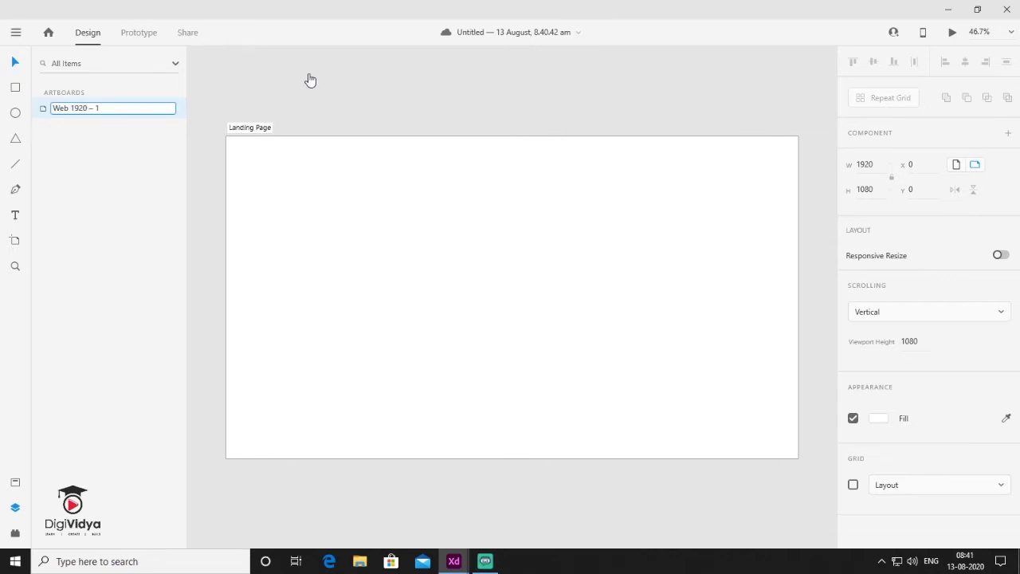
left_click(308, 74)
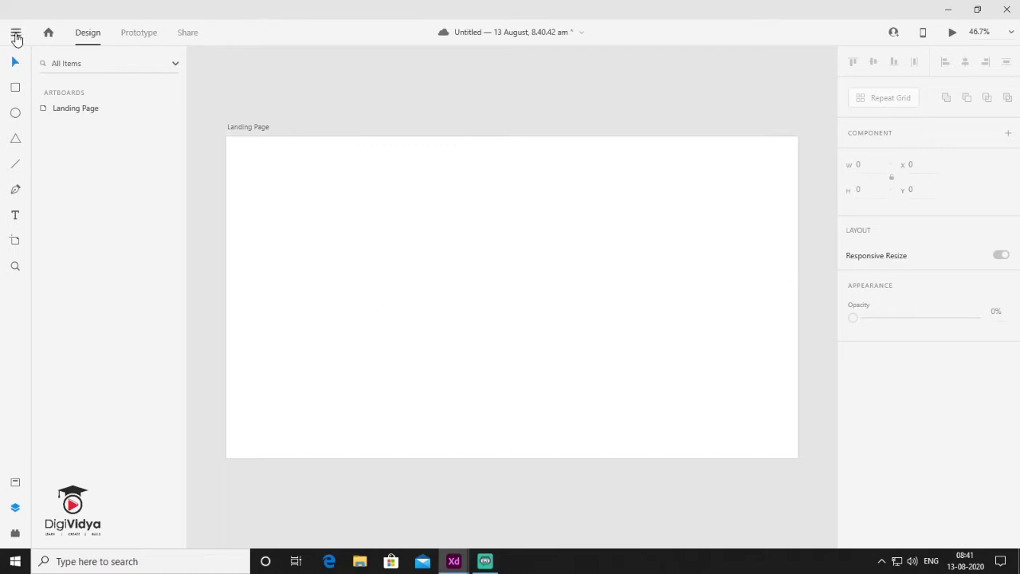
Step: Import the healthy-restaurant food photo from the Desktop onto the Landing Page artboard
left_click(16, 35)
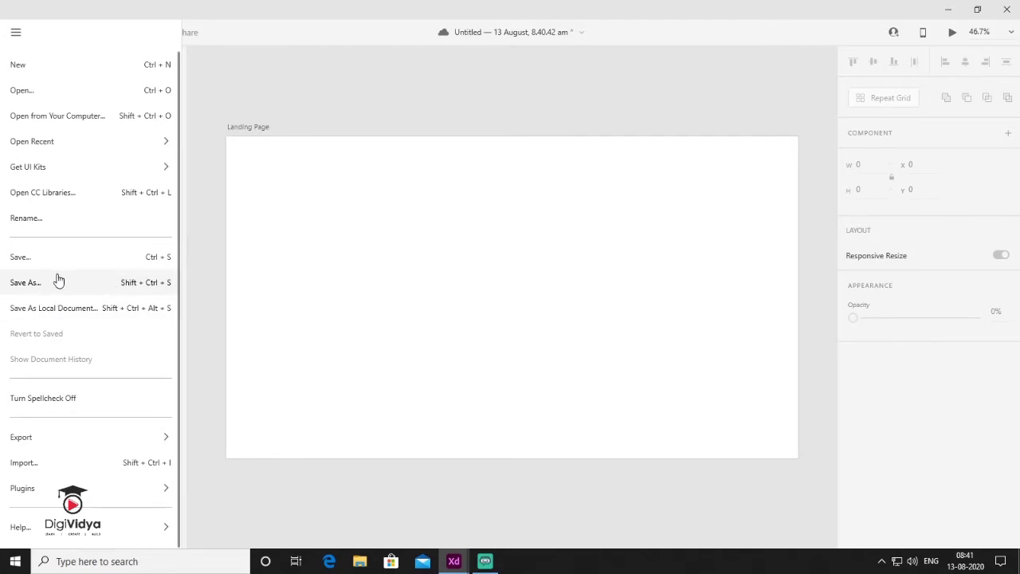
left_click(51, 470)
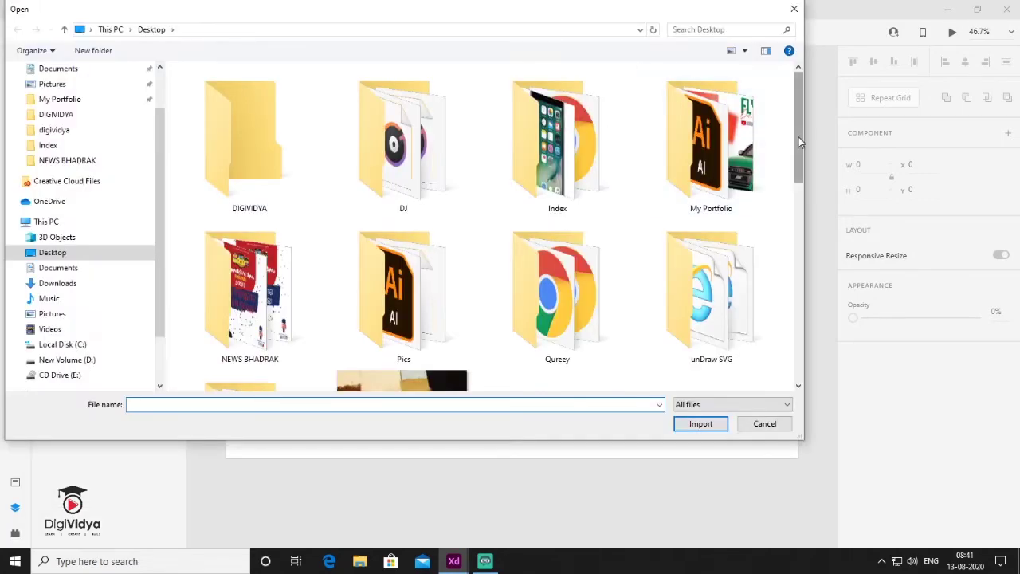
left_click_drag(799, 137, 793, 293)
double_click(716, 212)
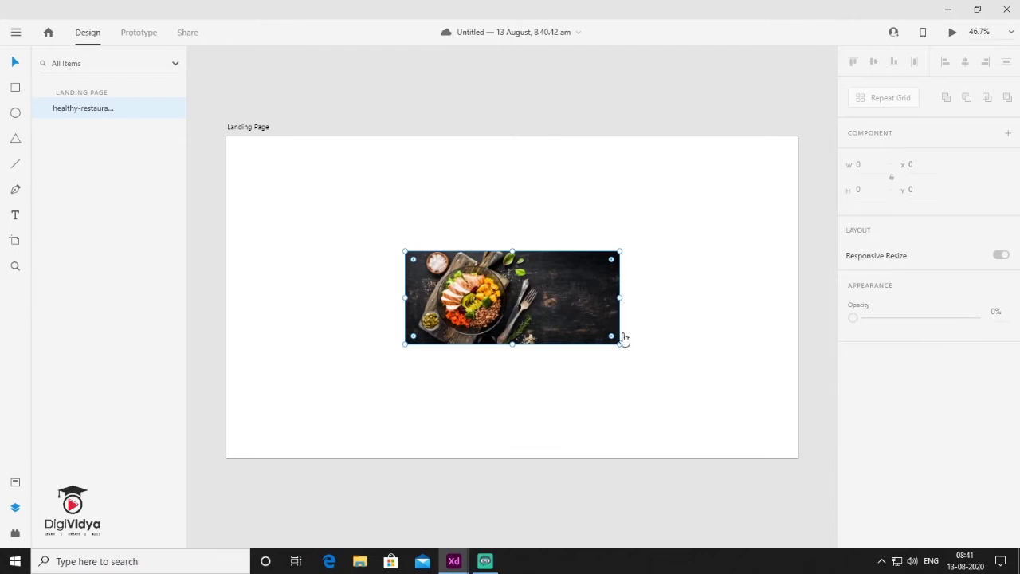
Step: Enlarge and reposition the food photo until it covers the whole artboard, with the bowl on the left side
left_click_drag(625, 345, 589, 375)
left_click(590, 374)
scroll(658, 410, "left", 5)
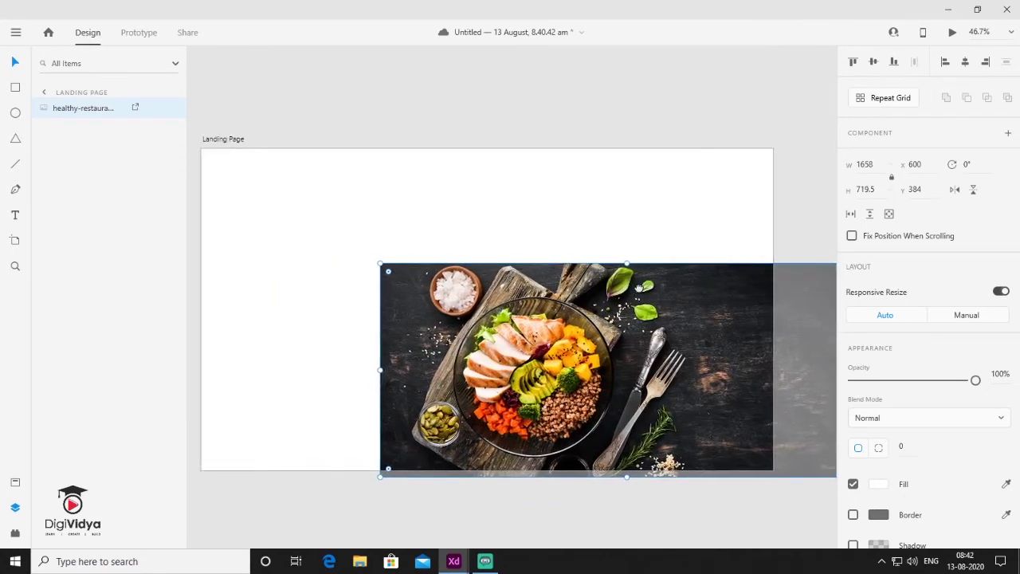
left_click_drag(424, 261, 566, 281)
key("Escape")
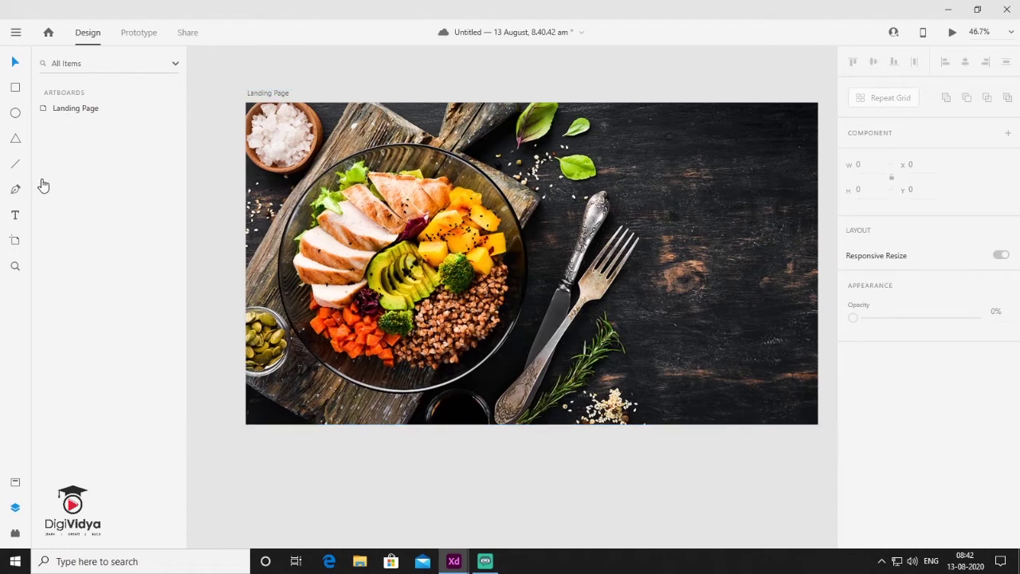
Step: Add a three-line heading reading "A Premium / And Authentic / Tandoorhouse" on the dark right half of the photo
left_click(15, 220)
left_click(667, 216)
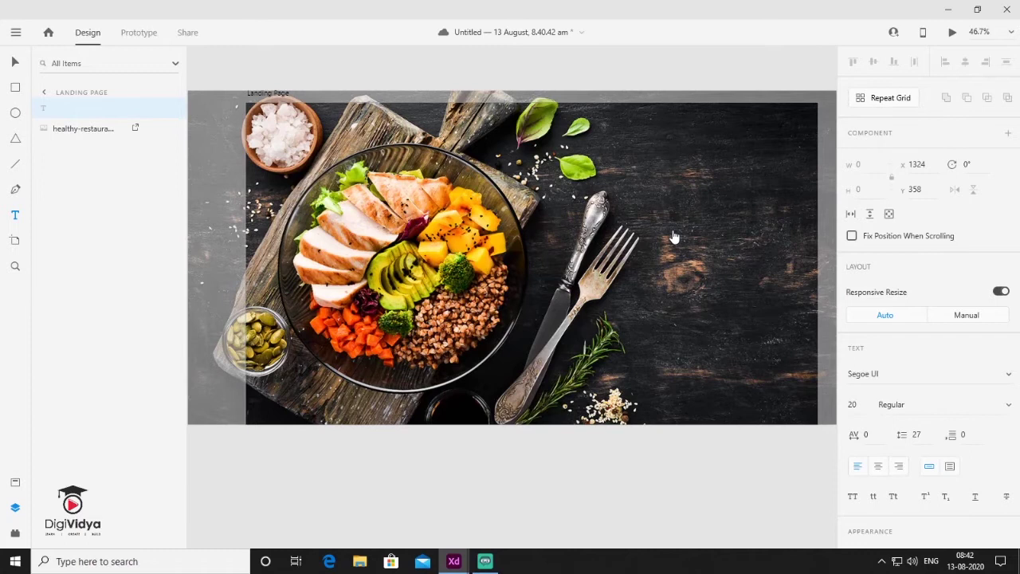
type("A Premium")
key("Return")
type("And Authentic")
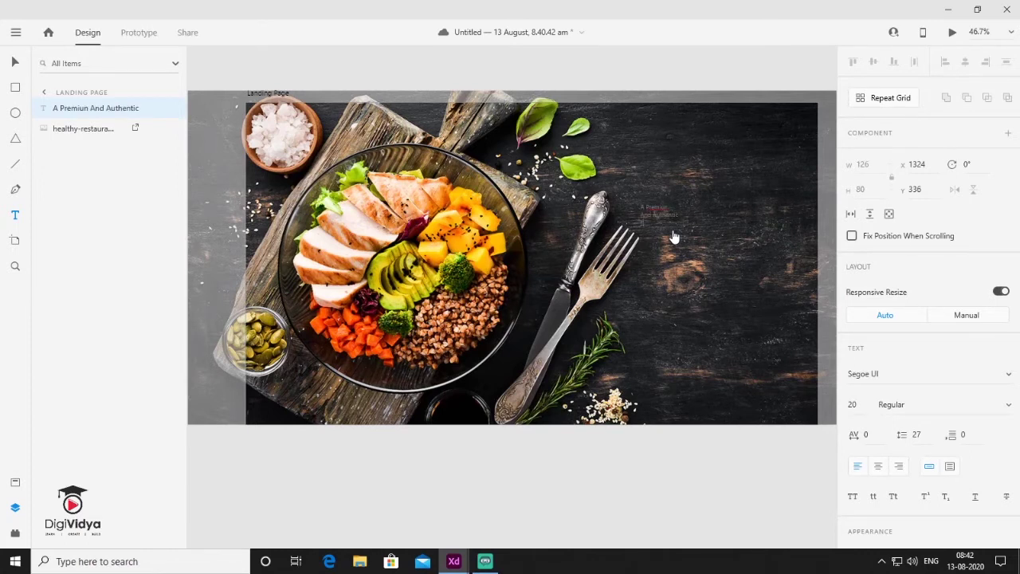
type("ri Rest")
Step: Enlarge the heading to about font size 81 and fill it with white (#FFFFFF)
left_click(11, 61)
left_click_drag(659, 227, 660, 258)
scroll(886, 407, "down", 5)
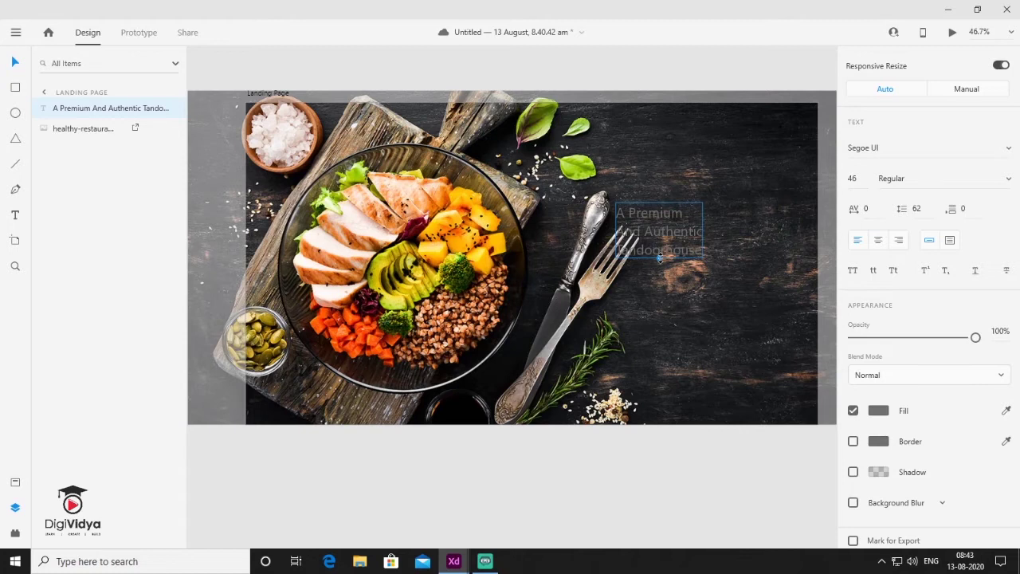
left_click_drag(660, 258, 675, 301)
left_click(879, 410)
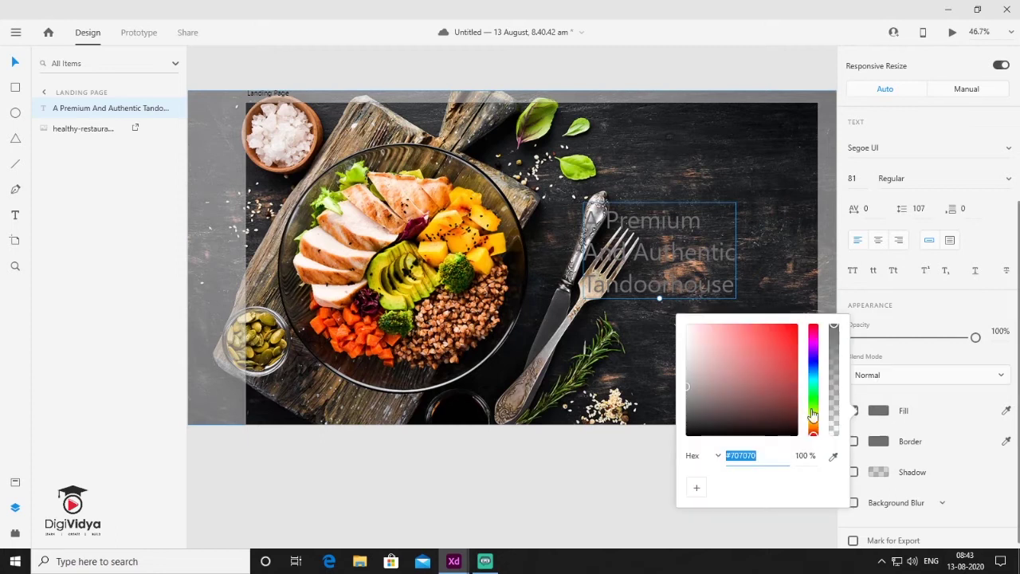
left_click(687, 325)
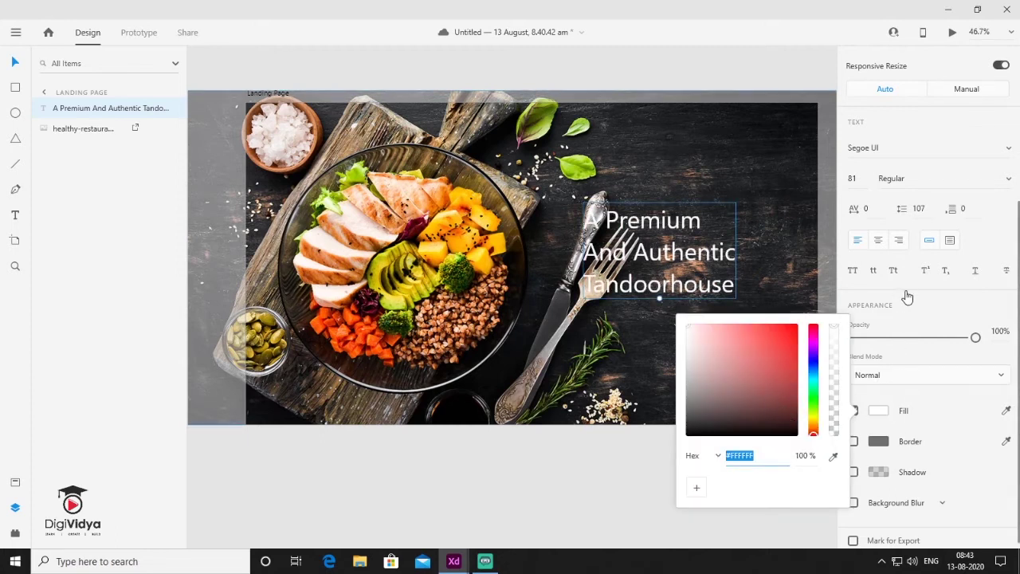
Step: Change the heading's font to Signatra DEMO
left_click(906, 177)
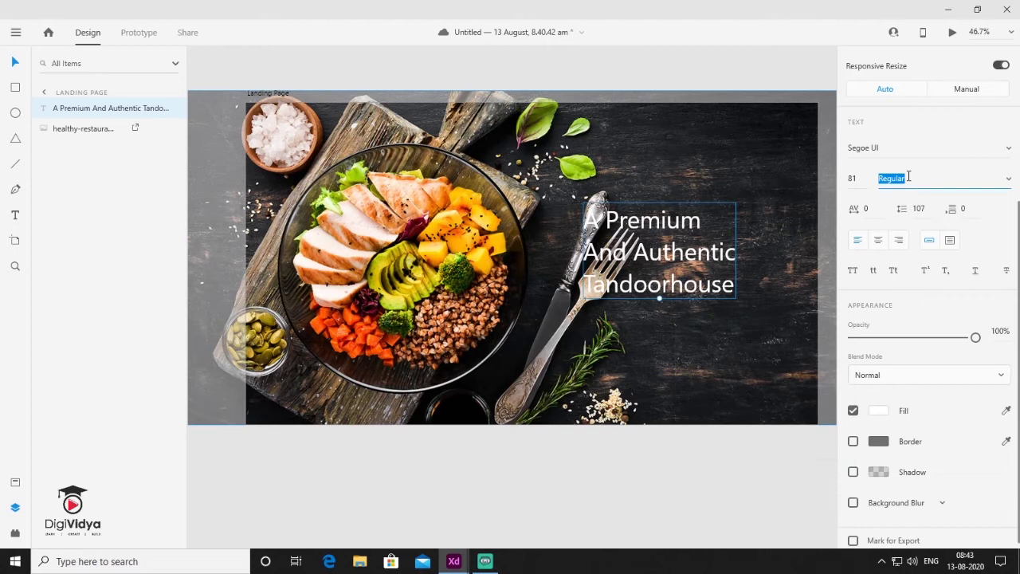
left_click(891, 152)
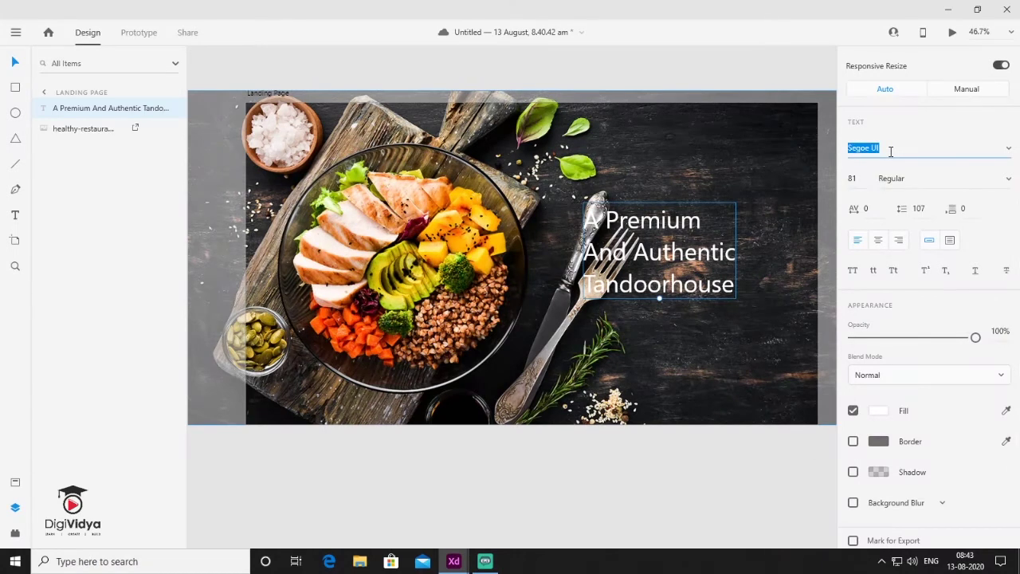
key("Down")
key("Down")
key("Down")
key("Down")
key("Down")
key("Down")
key("Down")
key("Down")
key("Down")
key("Down")
key("Down")
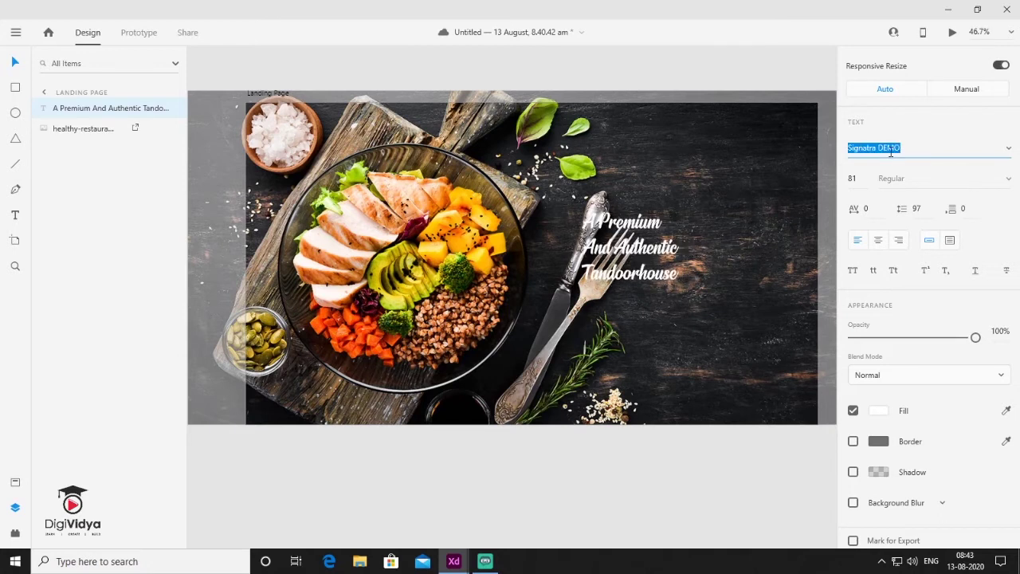
Step: Enlarge the heading to about font size 170 and move it up toward the artboard's right edge
left_click(630, 279)
left_click_drag(630, 291, 630, 369)
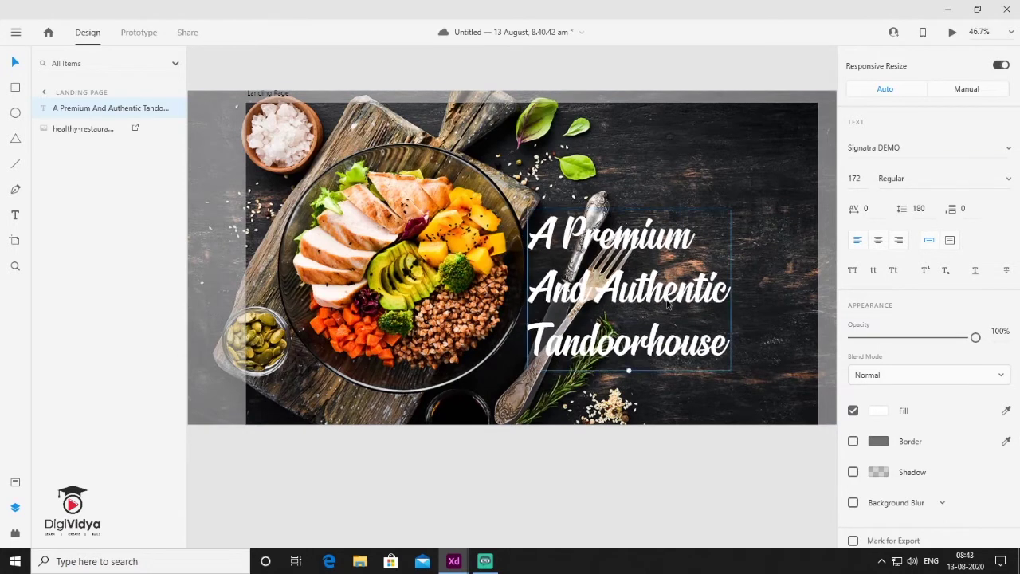
left_click_drag(668, 303, 713, 282)
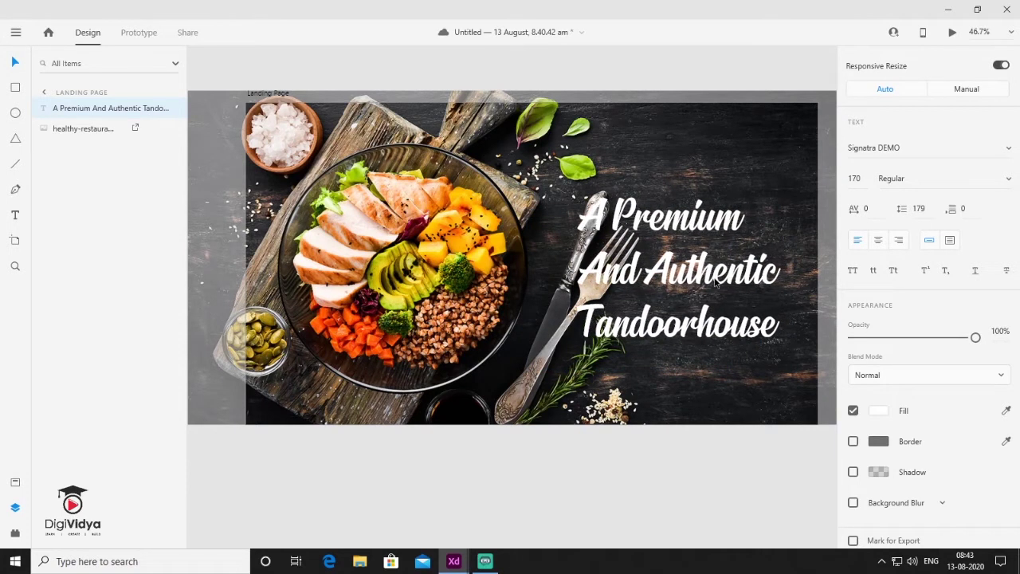
Step: Right-align the heading and set its line spacing to 150
left_click(900, 241)
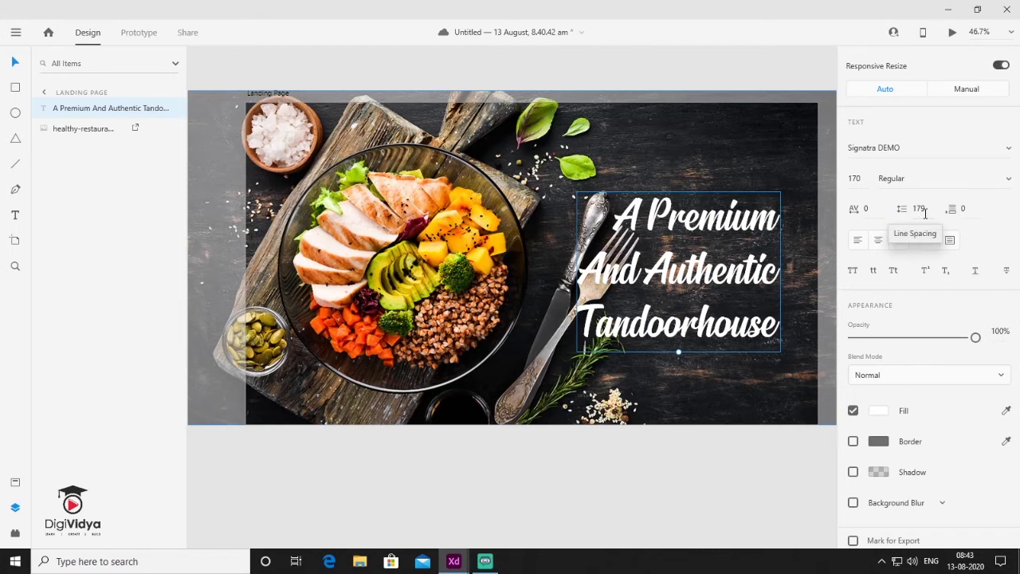
left_click(910, 210)
type("150")
key("Return")
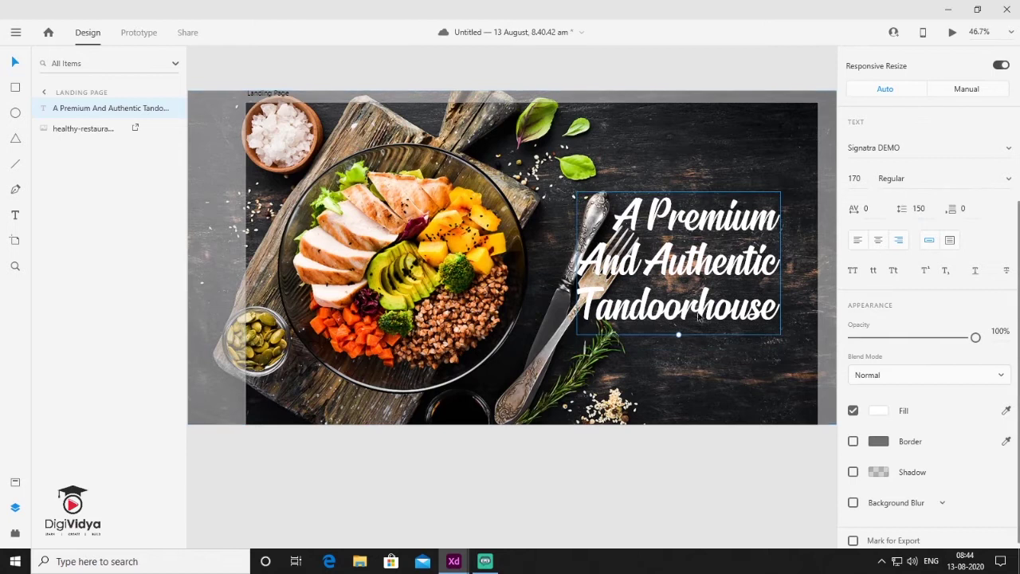
Step: Enlarge the heading to about font size 204 and reposition it at about X 991, Y 267
left_click_drag(678, 334, 677, 359)
left_click_drag(689, 284, 678, 276)
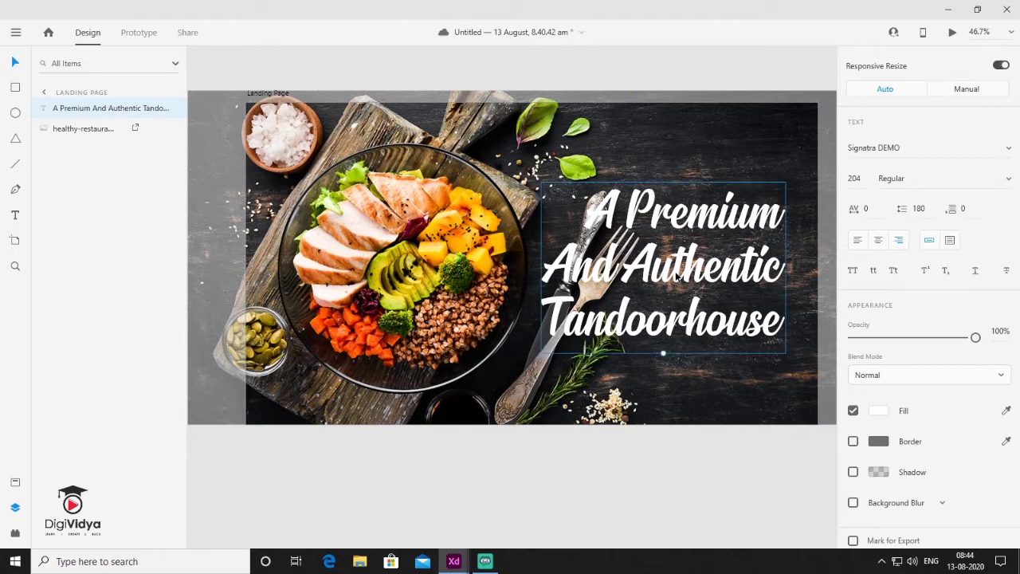
left_click(664, 469)
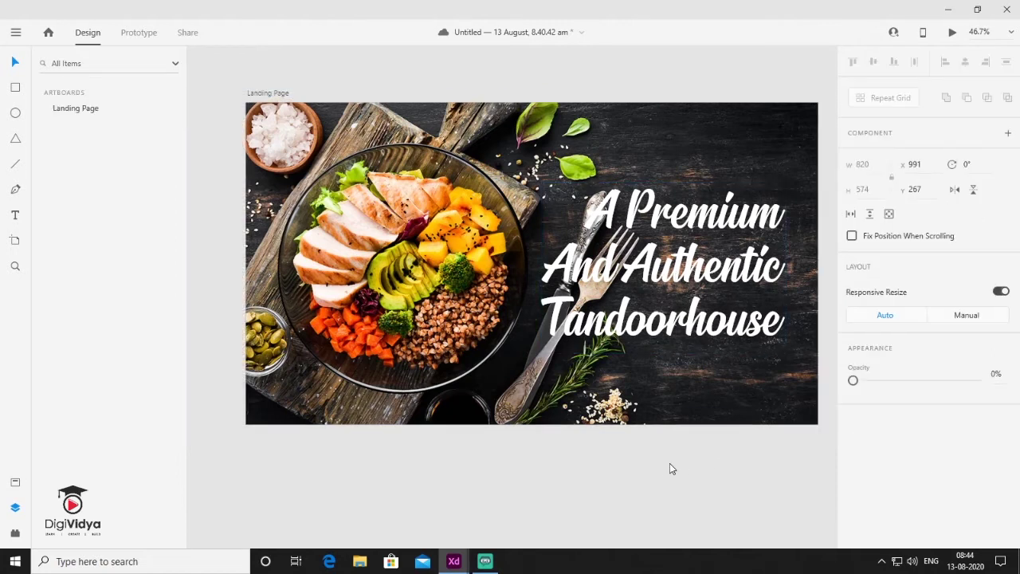
Step: Draw a borderless rectangle about 497 x 116 over the end of the heading's middle line
left_click(15, 88)
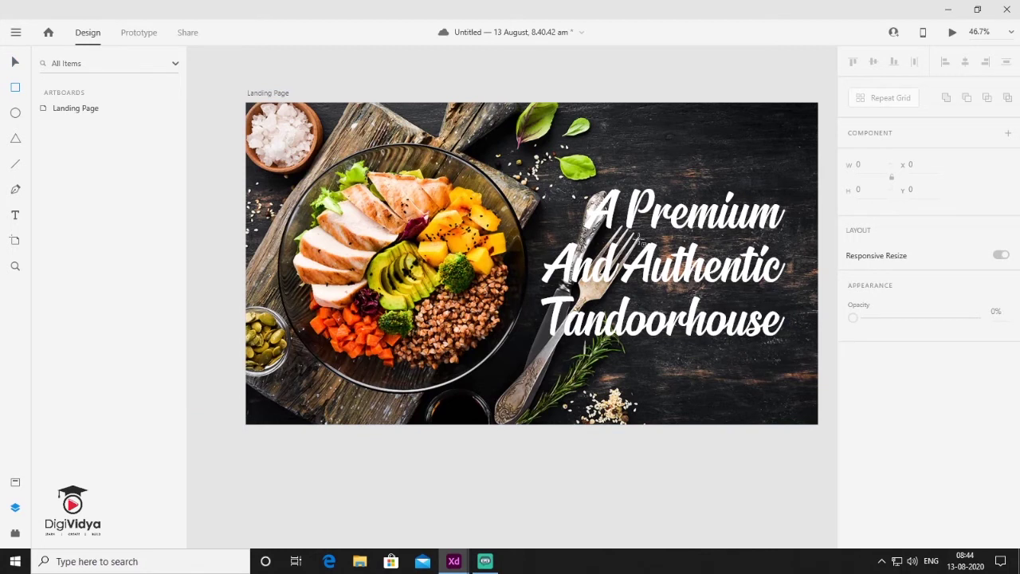
left_click_drag(635, 241, 786, 281)
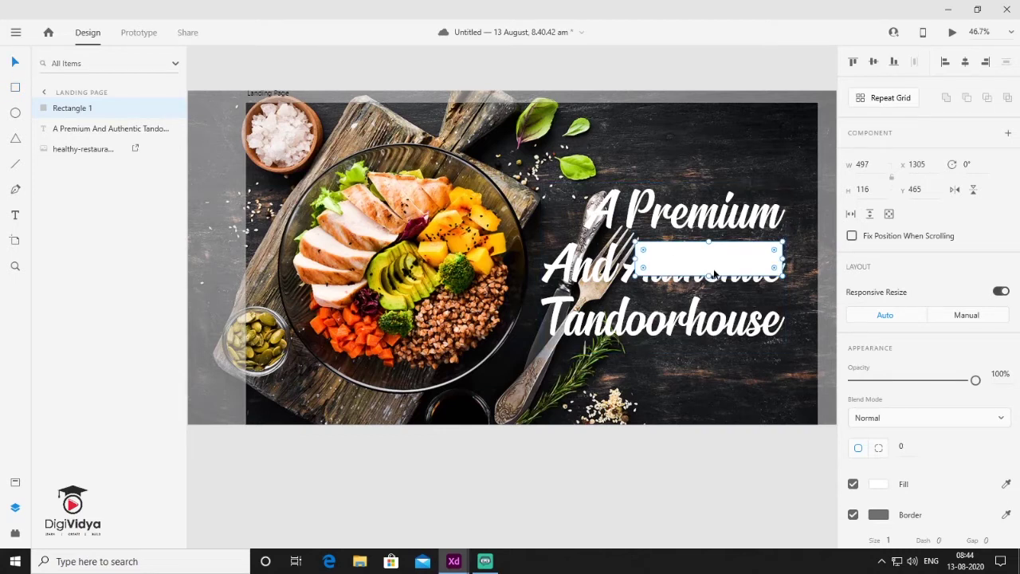
scroll(893, 454, "down", 3)
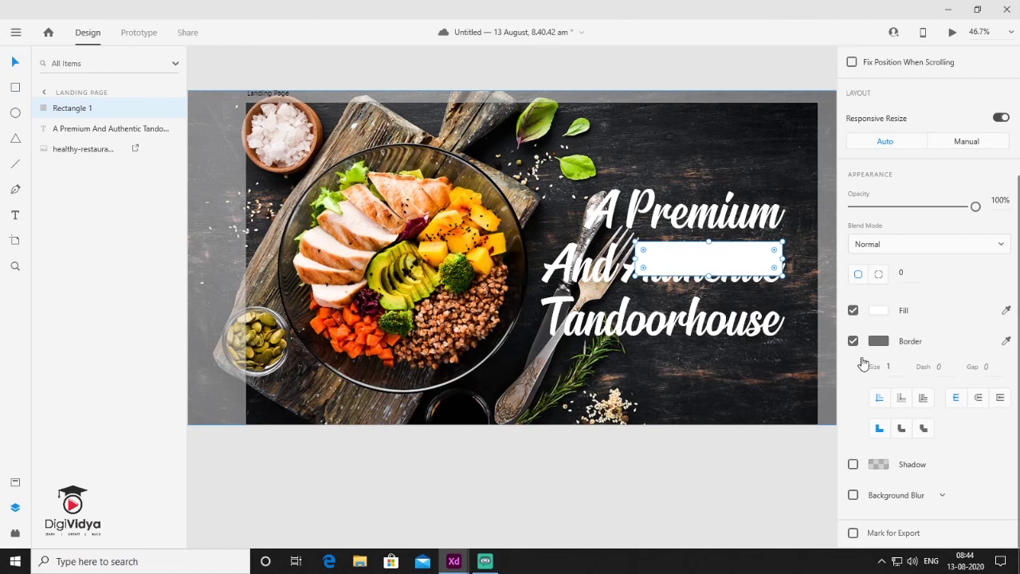
left_click(853, 341)
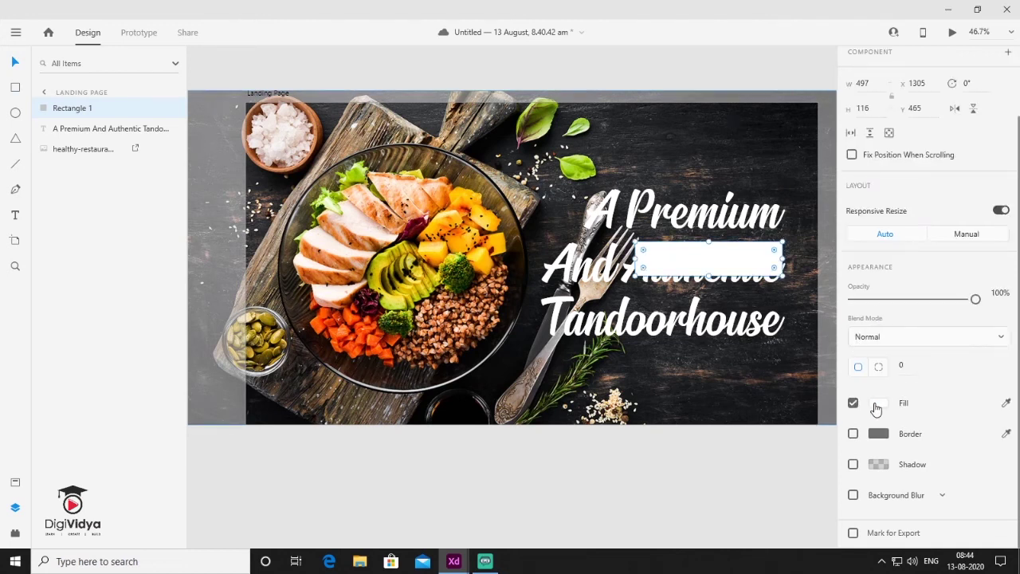
Step: Fill the rectangle with the orange (#FDB105) sampled from the yellow pieces in the bowl, and select the heading text
left_click(878, 406)
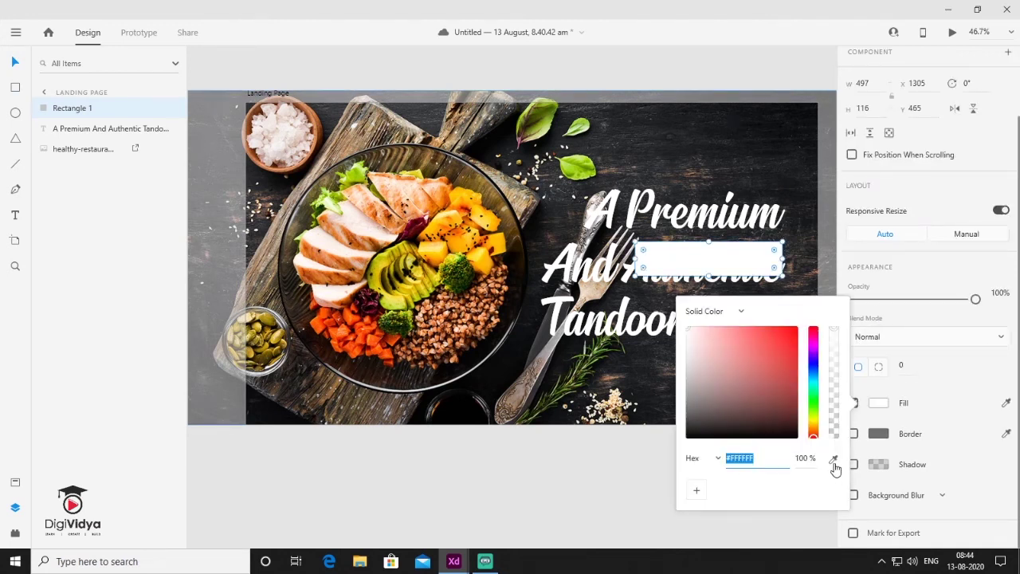
left_click(833, 459)
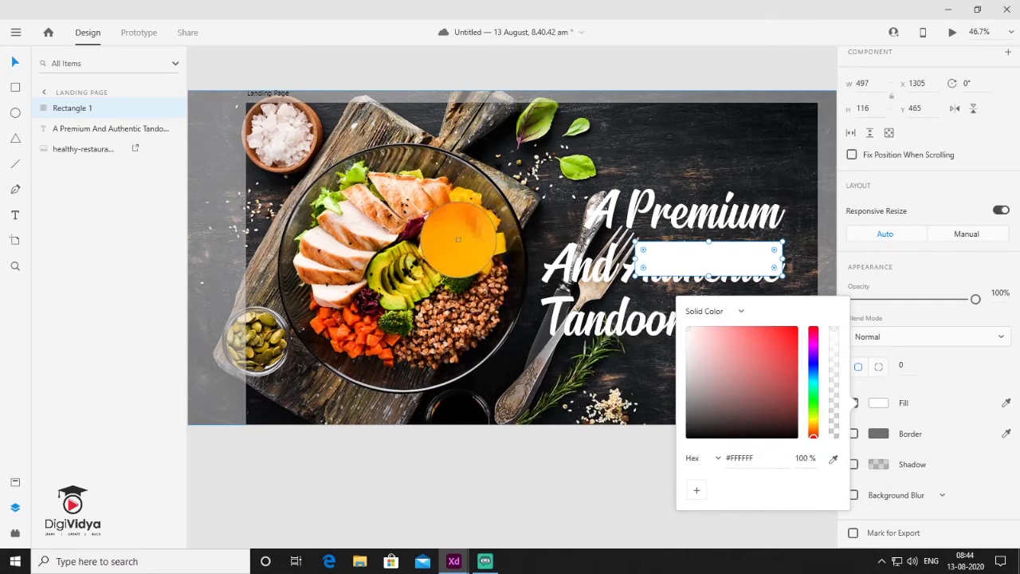
left_click(459, 239)
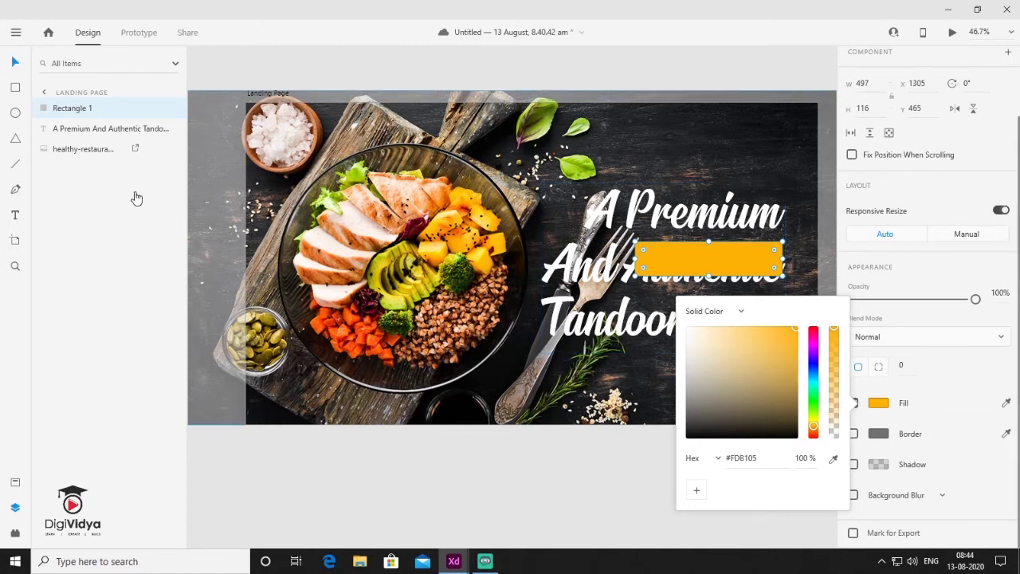
left_click(731, 294)
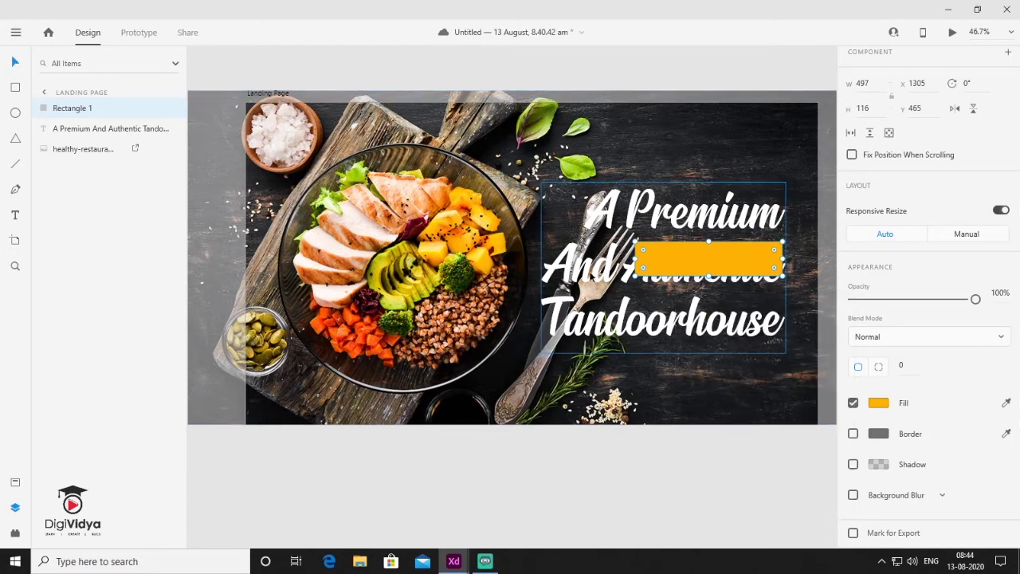
left_click(717, 315)
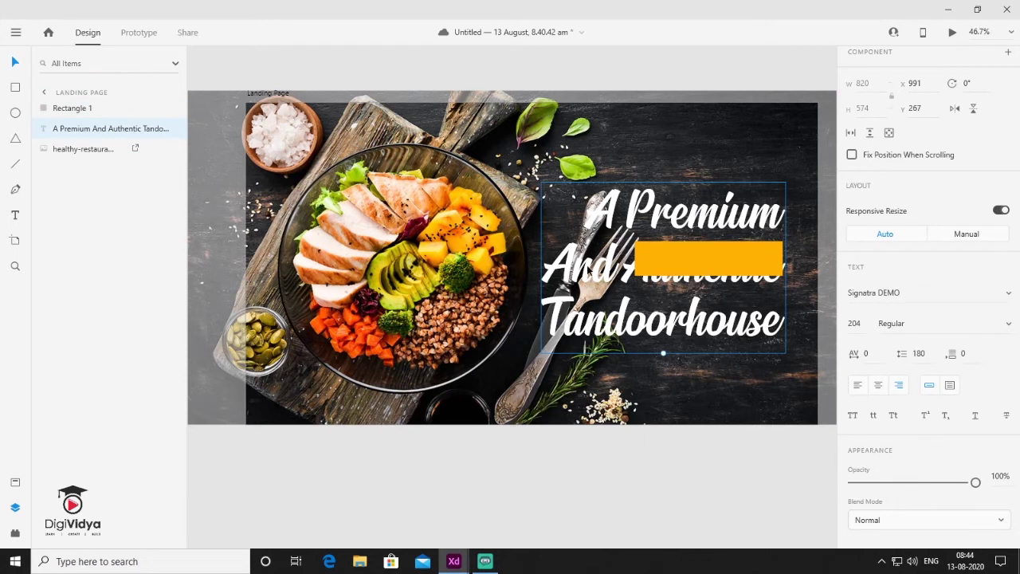
Step: Bring the heading text in front of the orange rectangle and deselect it
right_click(588, 217)
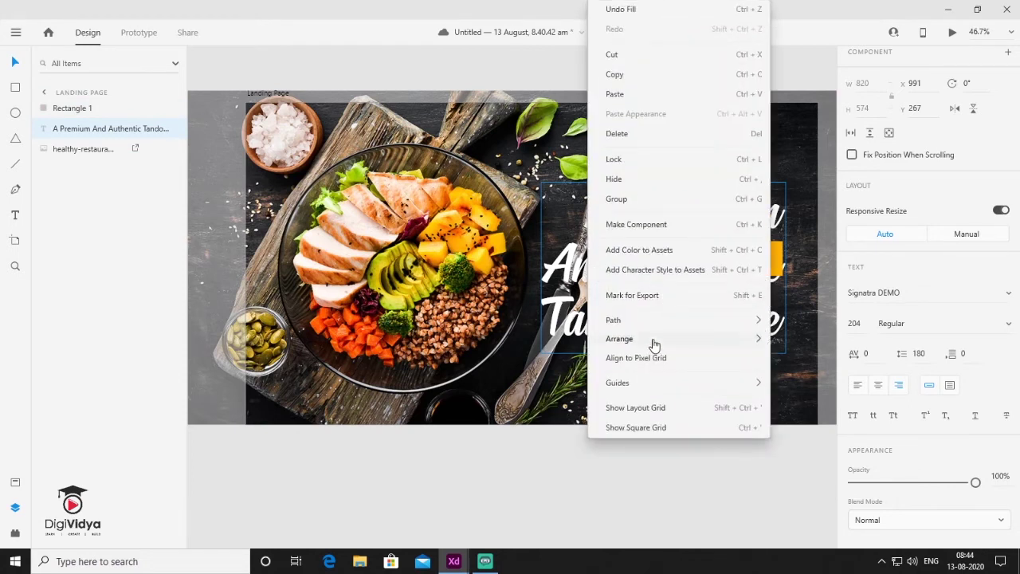
mouse_move(702, 338)
left_click(797, 339)
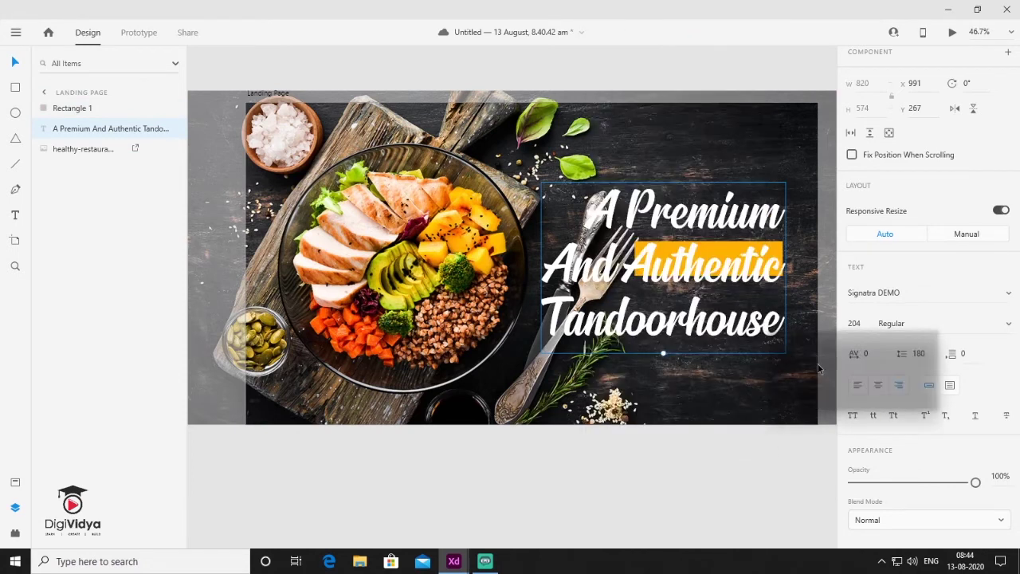
left_click(749, 470)
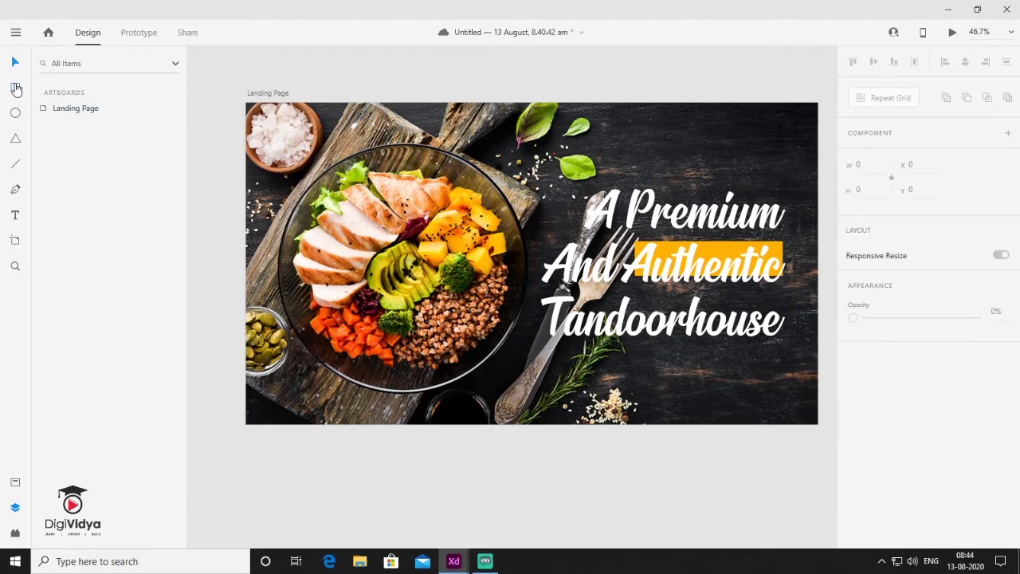
Step: Draw a rectangle about 236 x 64 below the heading, aligned with the right end of its last line
left_click_drag(713, 349, 783, 368)
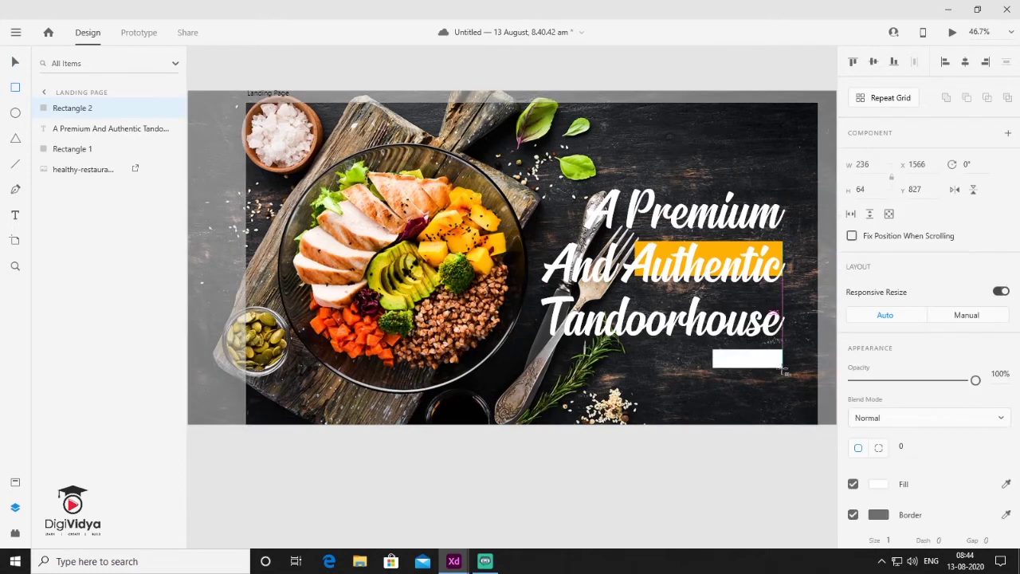
left_click_drag(785, 370, 784, 370)
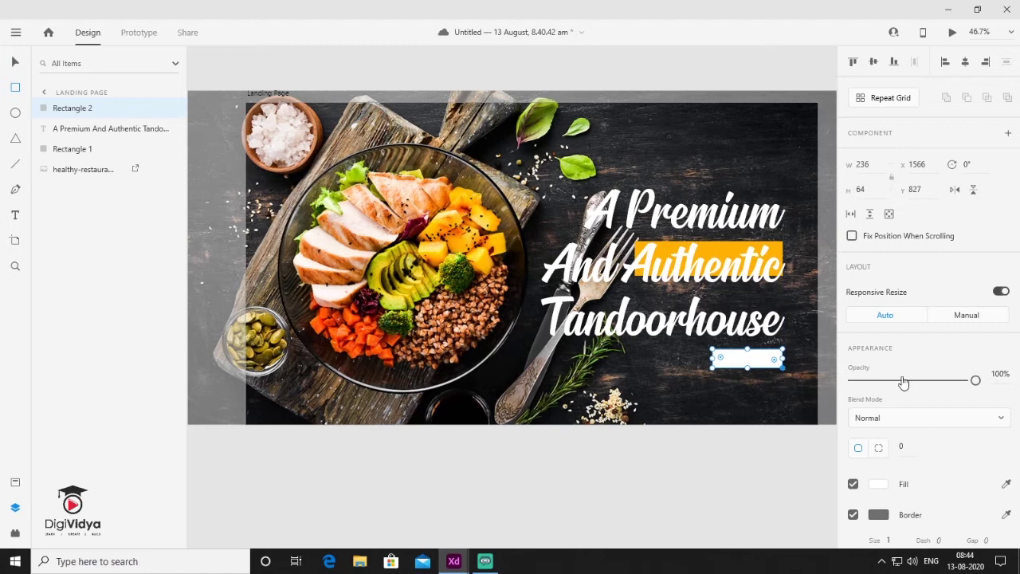
left_click(14, 62)
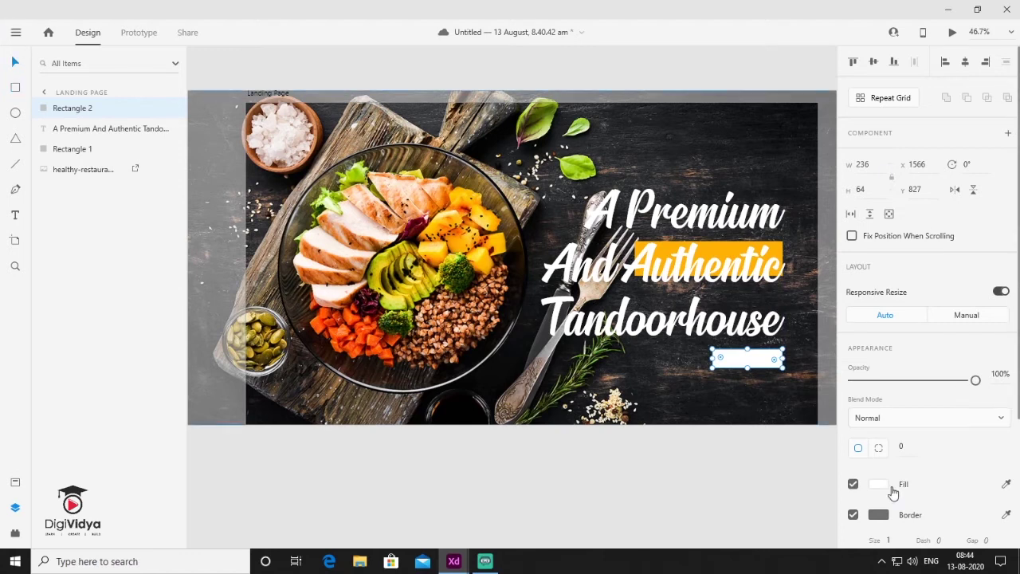
Step: Remove the small rectangle's fill and give it a white (#FFFFFF) border of size 2
left_click(853, 484)
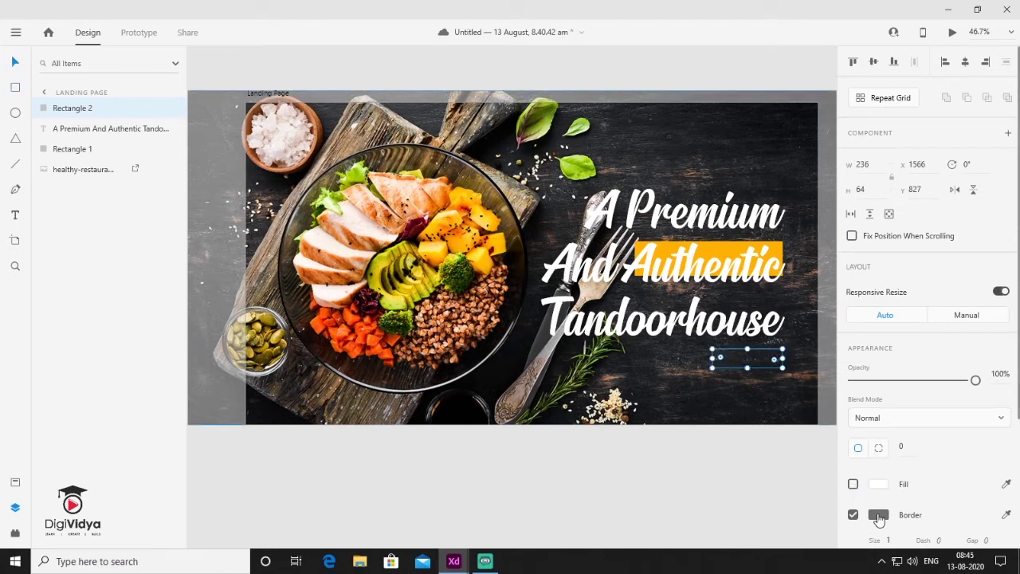
left_click(879, 515)
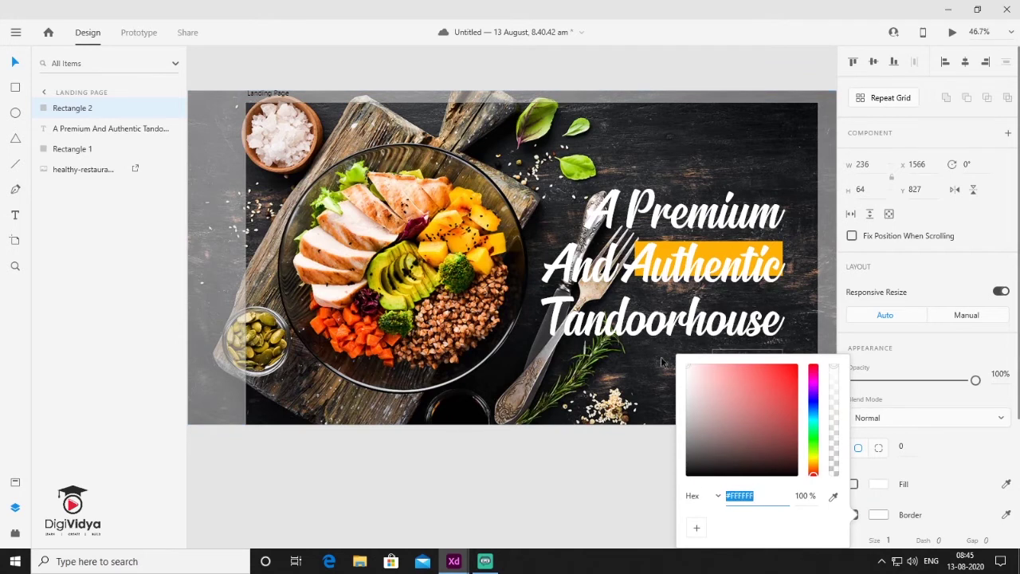
scroll(917, 486, "down", 1)
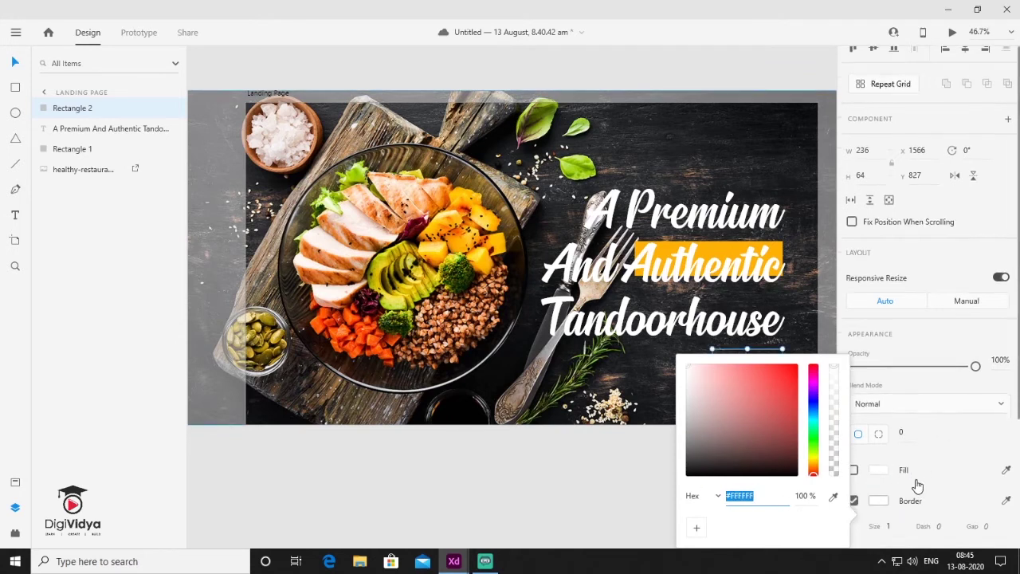
scroll(917, 478, "down", 5)
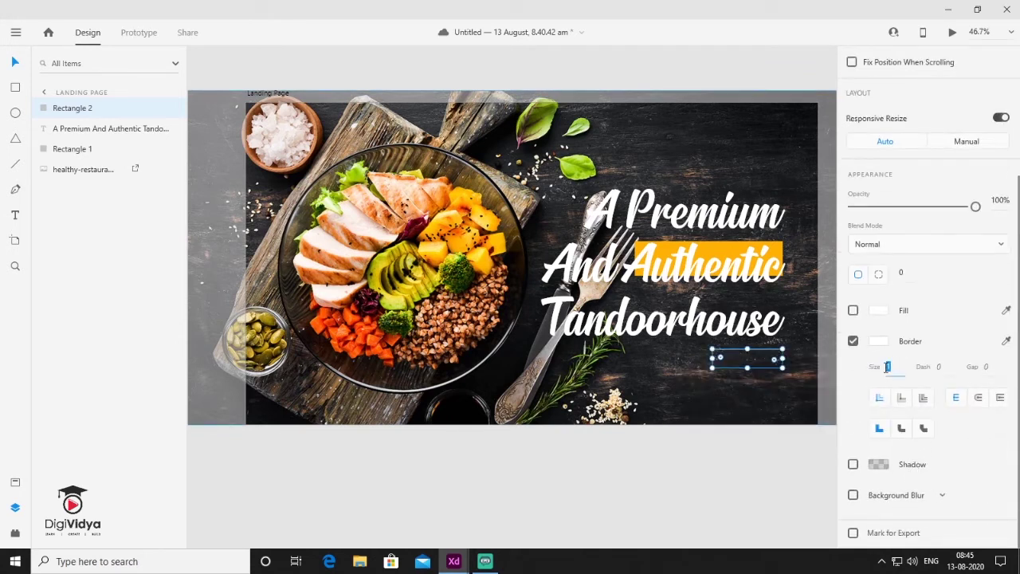
type("2")
key("Escape")
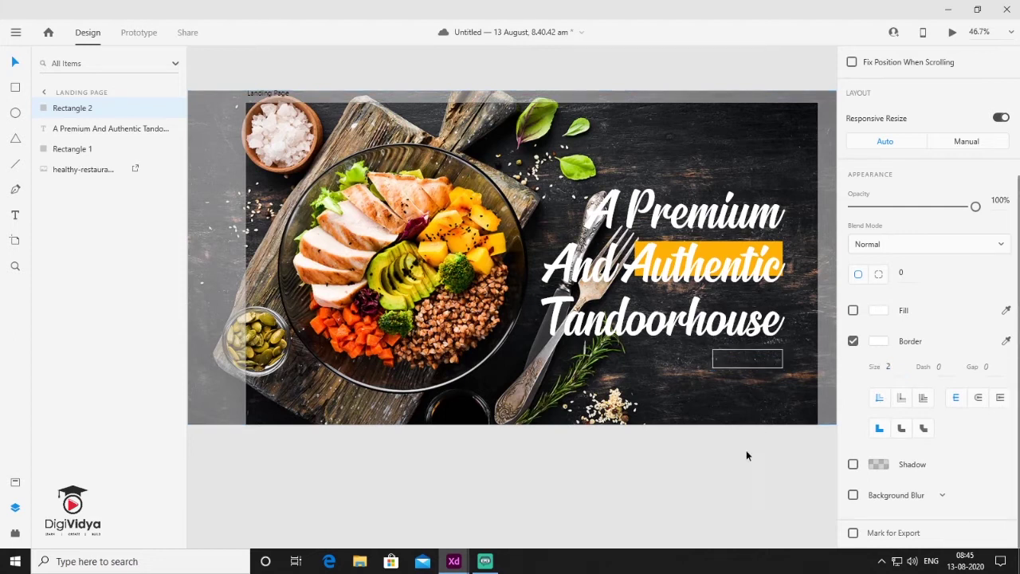
key("Escape")
Step: Add the text "TAKE AWAY" below the heading and move it over the outlined rectangle
scroll(790, 372, "up", 5)
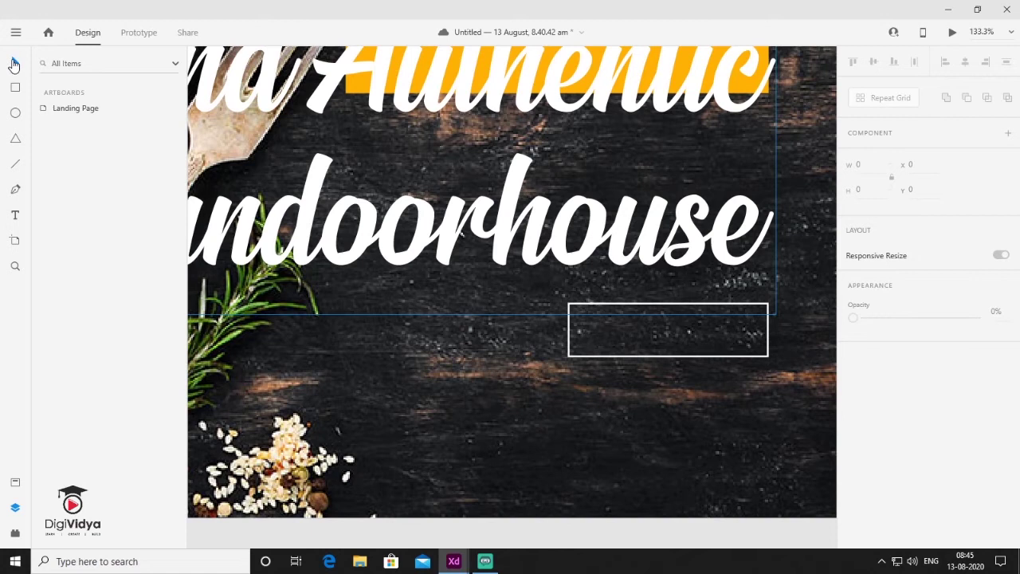
left_click(16, 217)
left_click(583, 386)
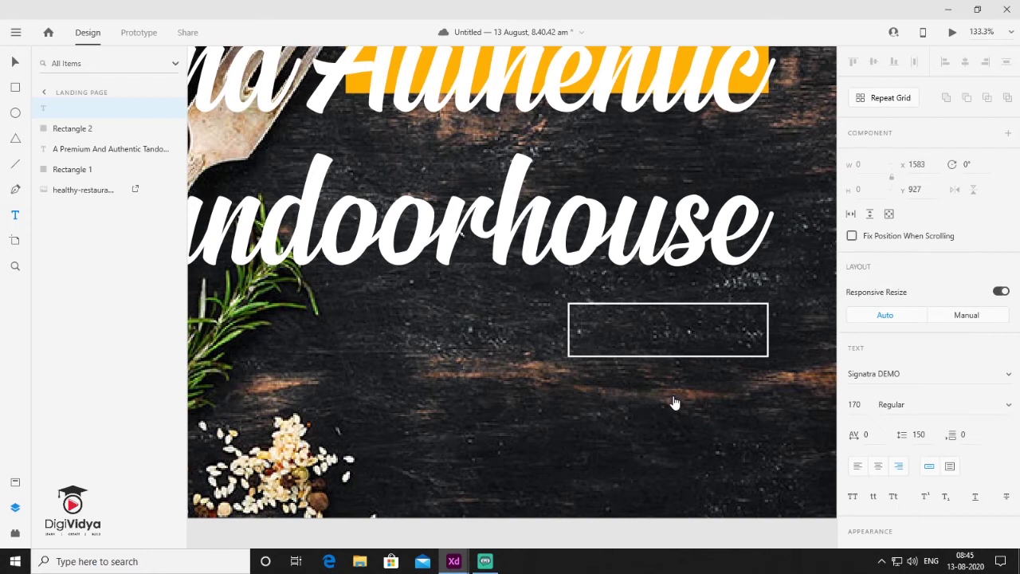
type("TAKE")
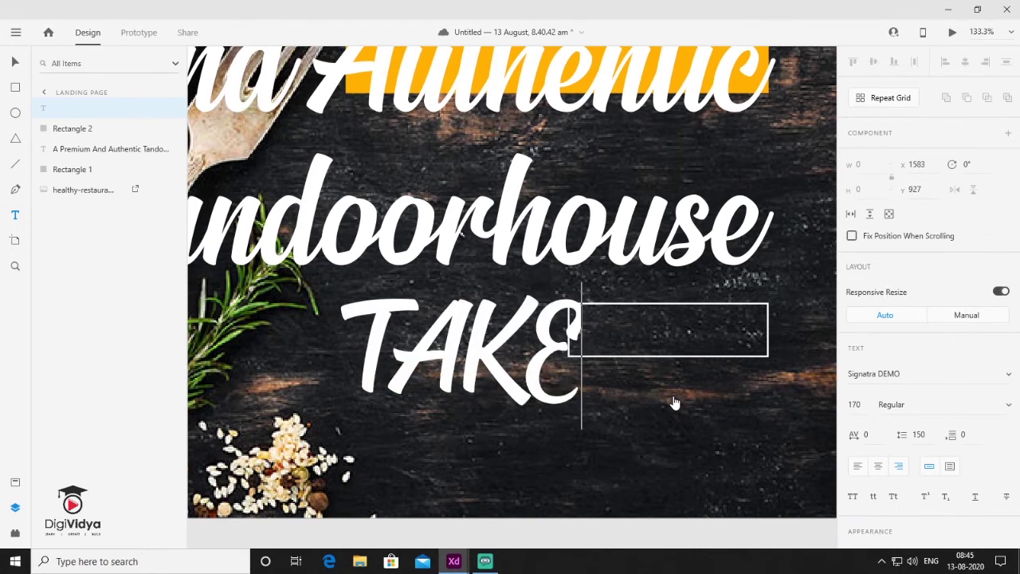
type(" AWAY")
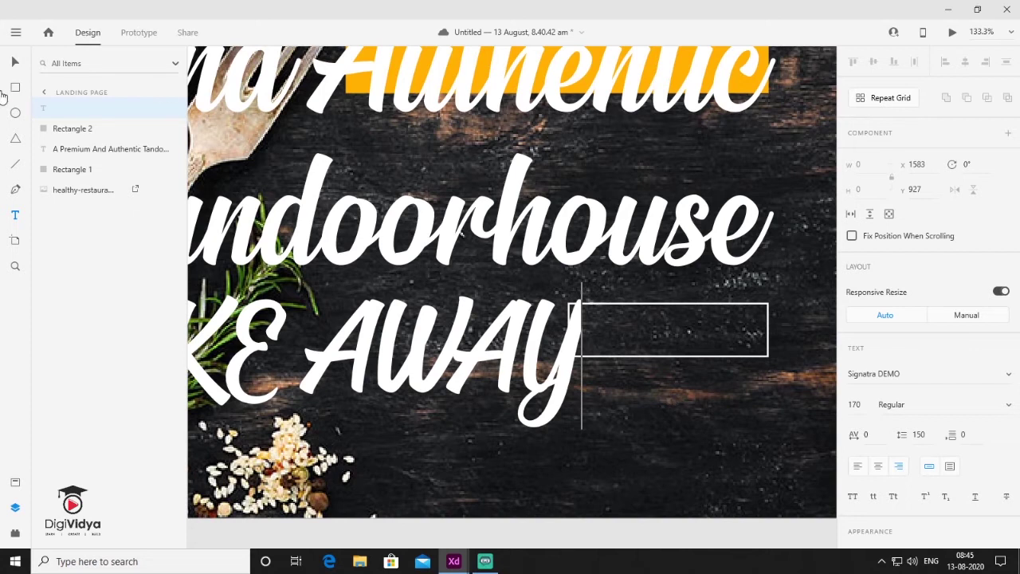
left_click(15, 61)
left_click_drag(538, 384, 667, 394)
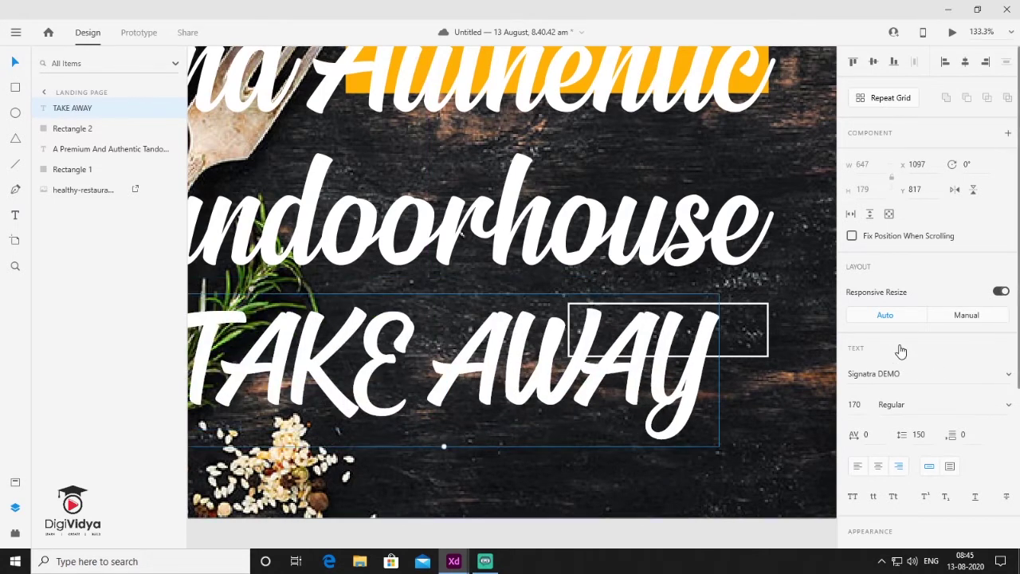
Step: Change the font of the "TAKE AWAY" text to Roboto
scroll(939, 401, "down", 3)
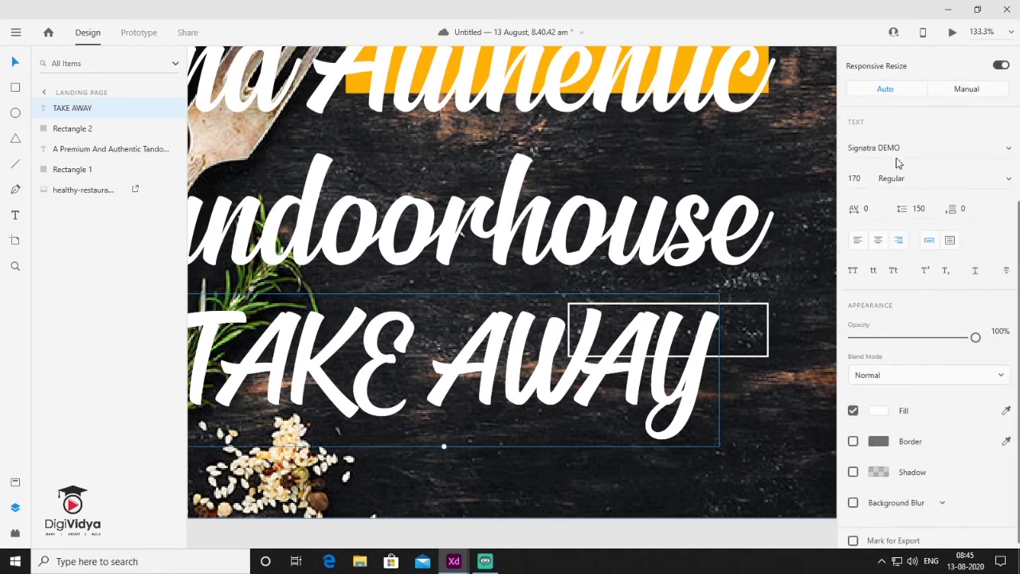
left_click(918, 147)
type("Roboto")
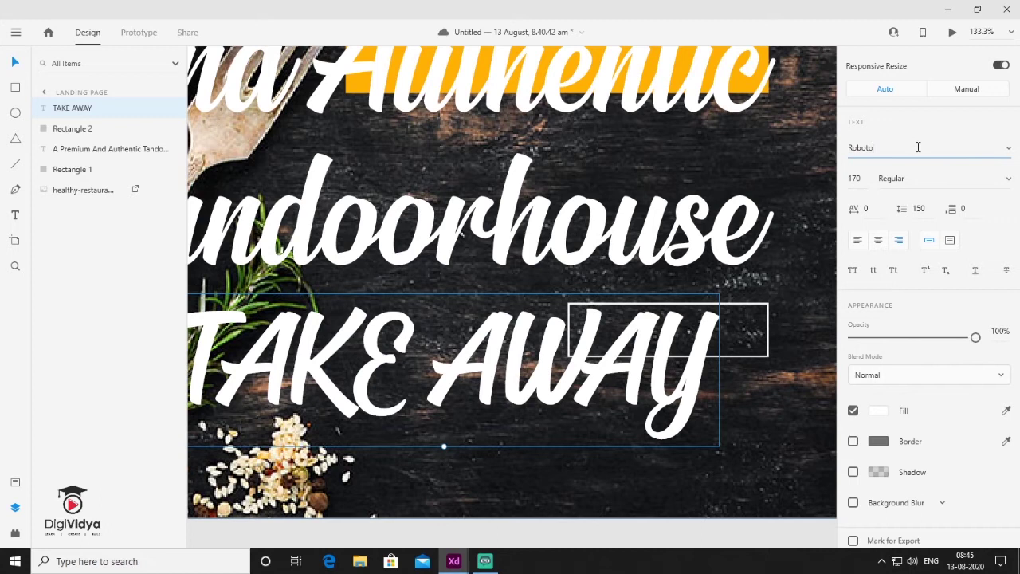
key("Return")
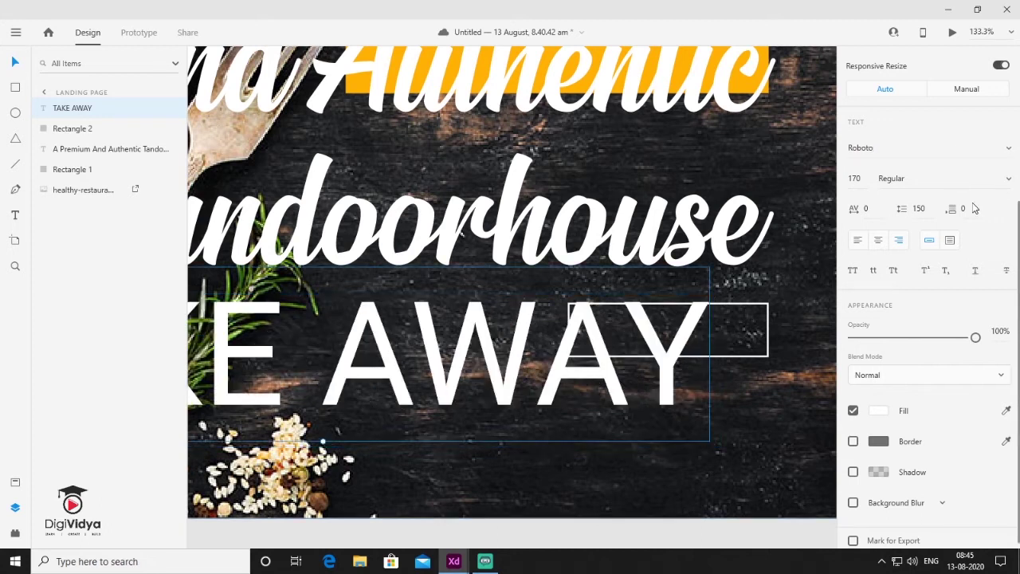
Step: Shrink the "TAKE AWAY" text to about font size 26, centre it inside the outlined rectangle, and deselect it
left_click_drag(326, 441, 682, 338)
scroll(681, 339, "down", 10)
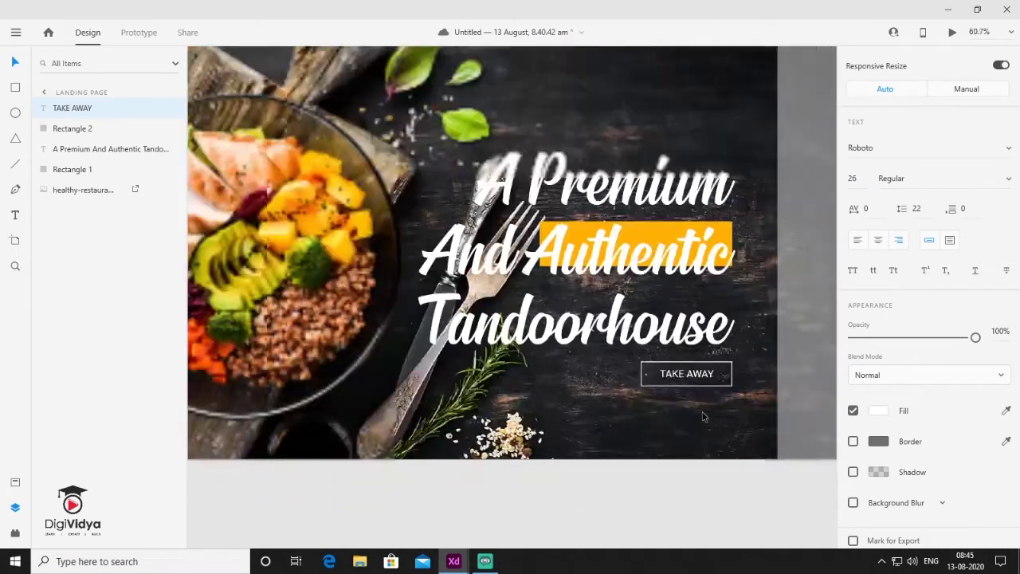
scroll(706, 430, "up", 1)
scroll(706, 432, "up", 2)
left_click(706, 447)
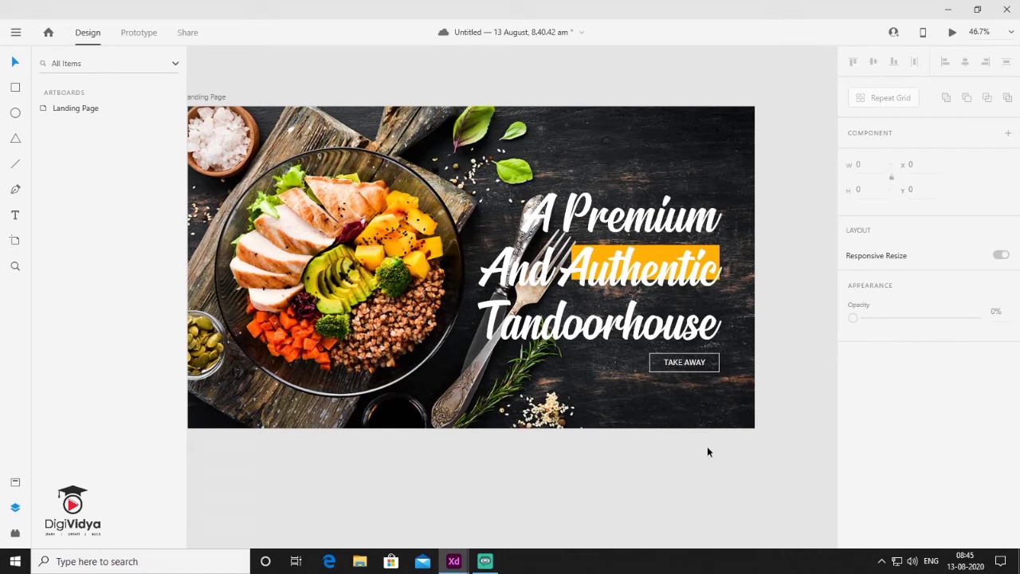
Step: Preview the landing page in its own window and close the preview
left_click(953, 36)
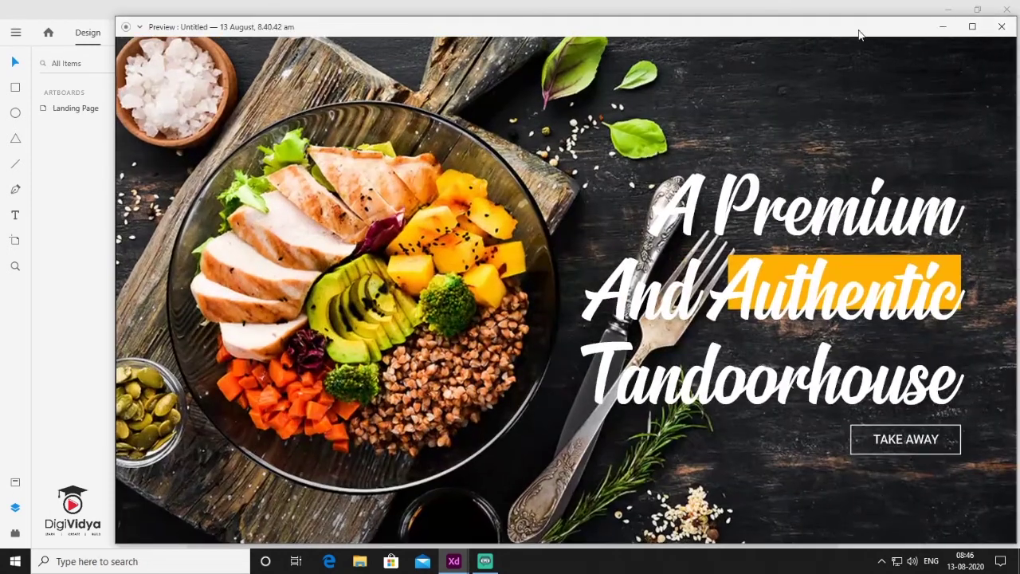
left_click_drag(859, 34, 811, 25)
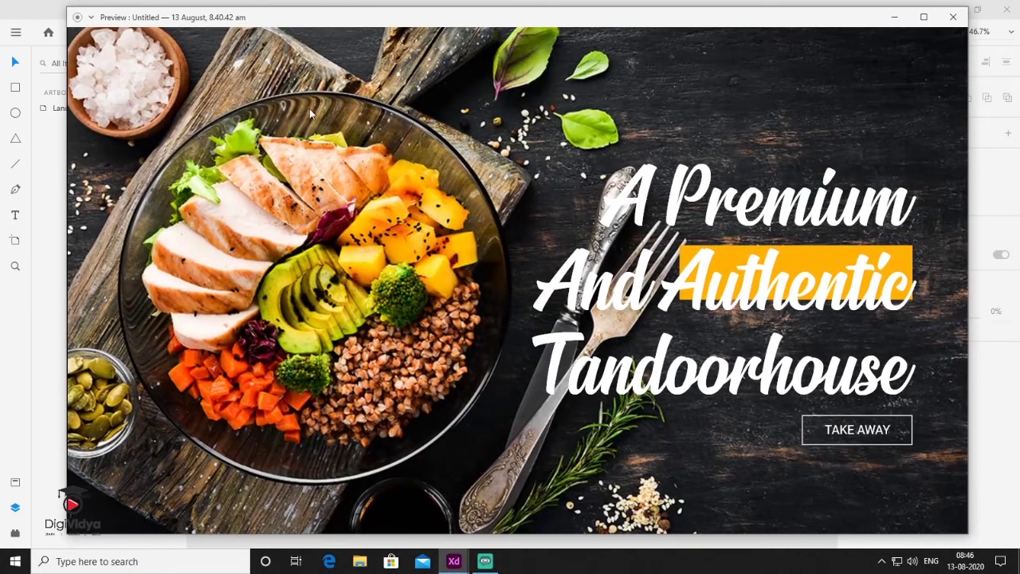
left_click(953, 17)
Step: Duplicate the TAKE AWAY button to its left, keeping only the copied rectangle without its label at about X 1283, Y 827
scroll(639, 392, "up", 1)
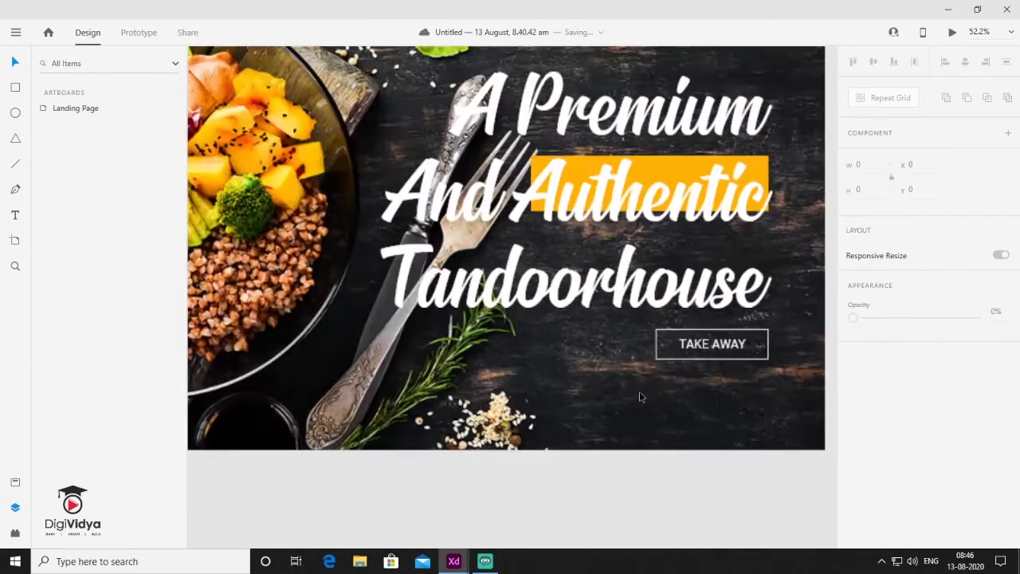
scroll(685, 360, "up", 5)
left_click(694, 347)
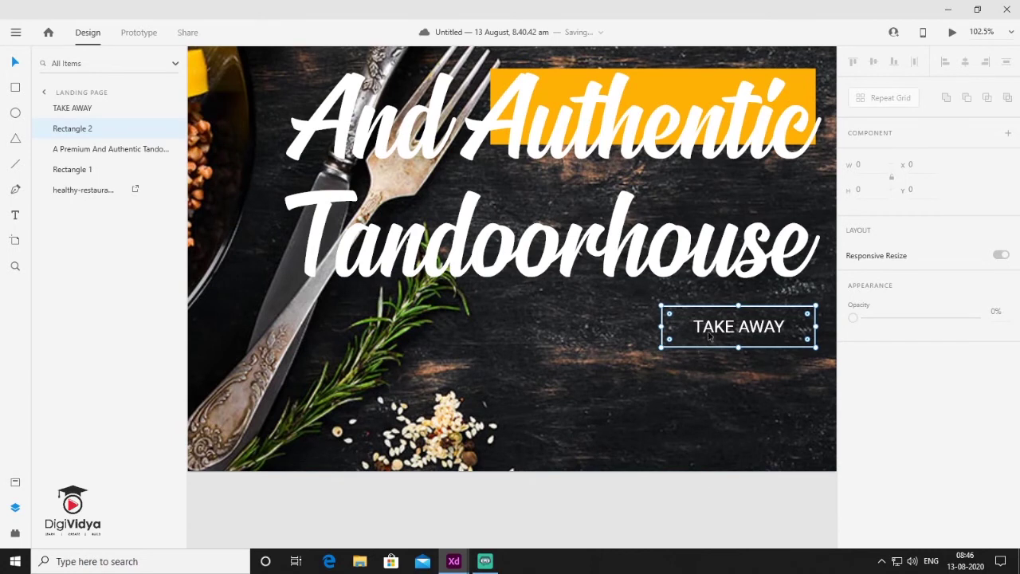
left_click_drag(711, 335, 522, 338)
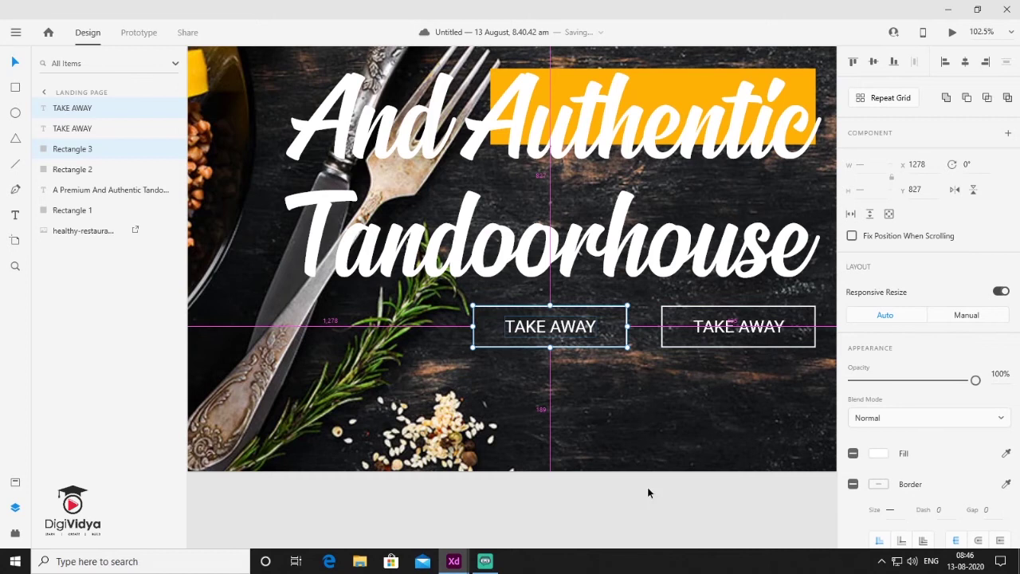
left_click(615, 352)
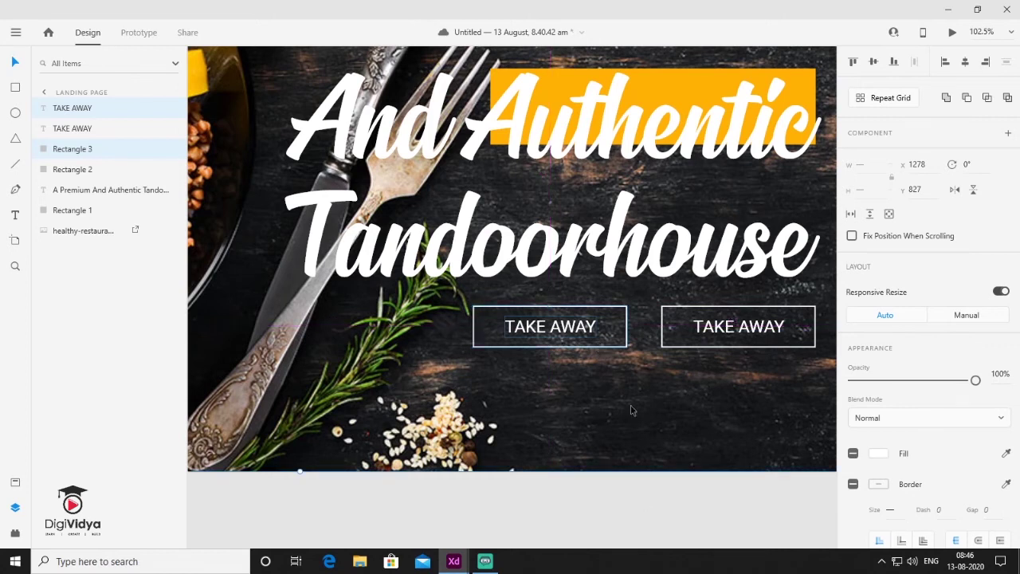
left_click(628, 353, "shift")
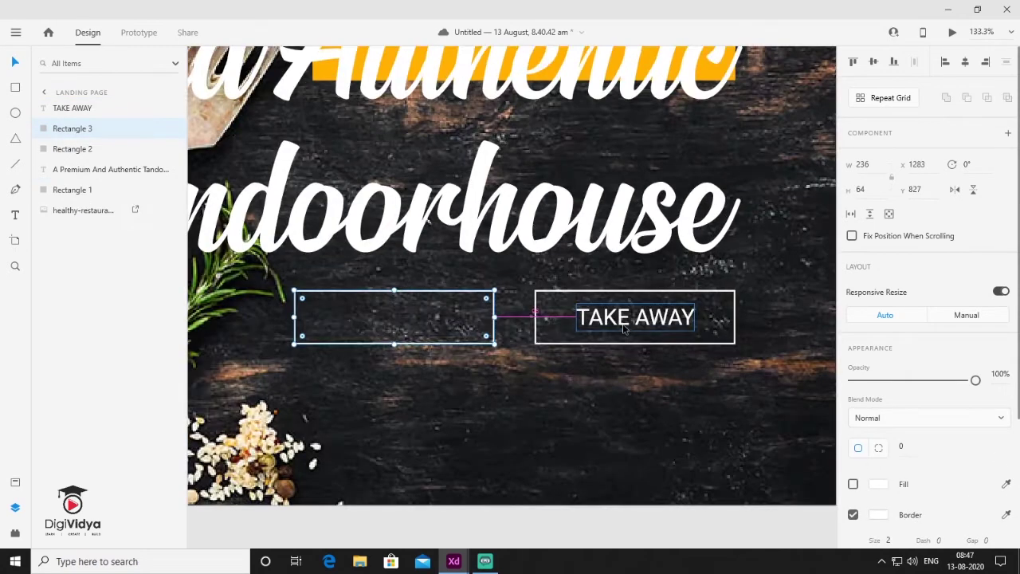
Step: Fill the copied rectangle with the orange (#FDB105) sampled from the heading's highlight and remove its border
key("ctrl+0")
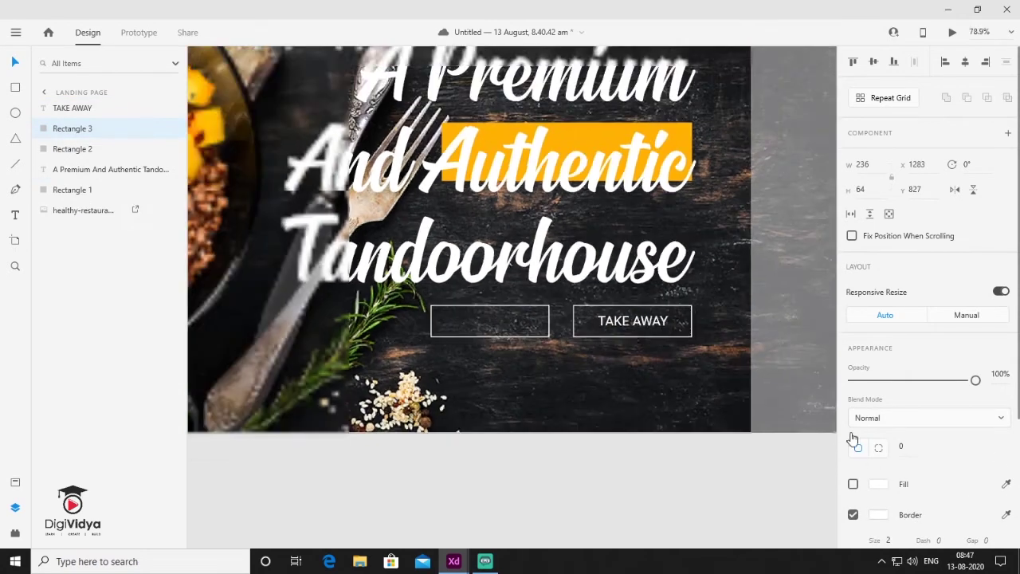
left_click(852, 484)
left_click(877, 485)
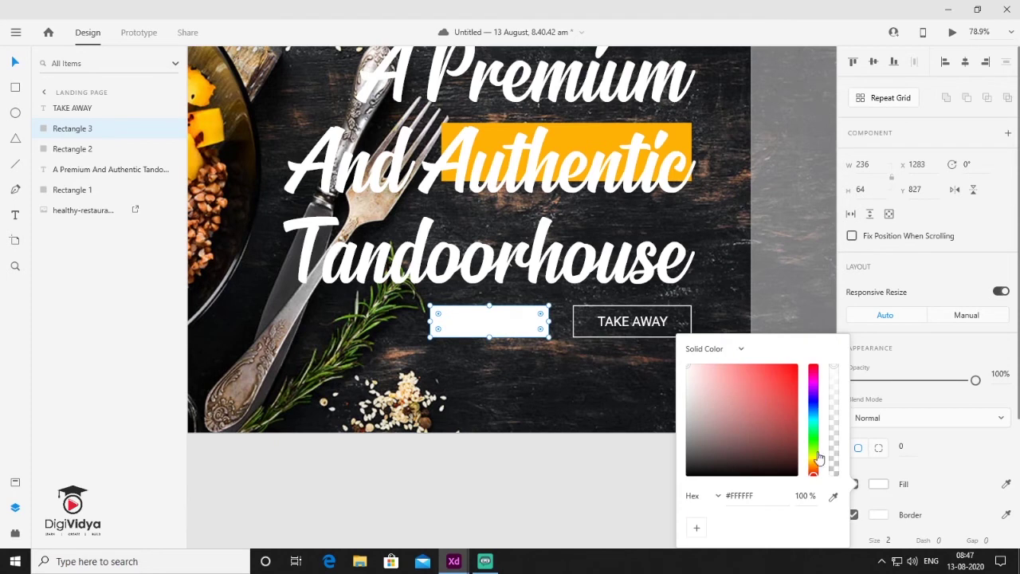
left_click(833, 496)
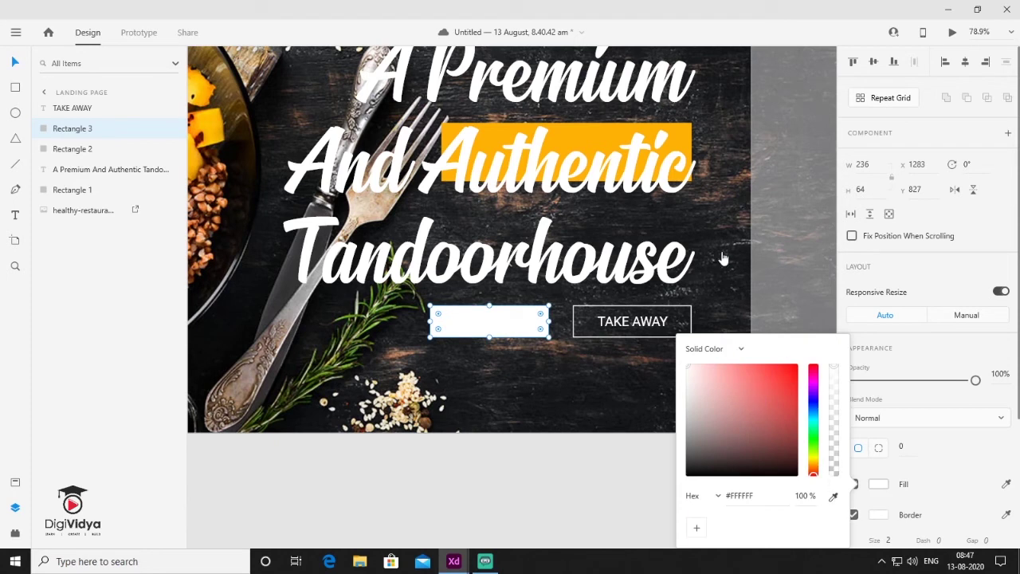
left_click(581, 137)
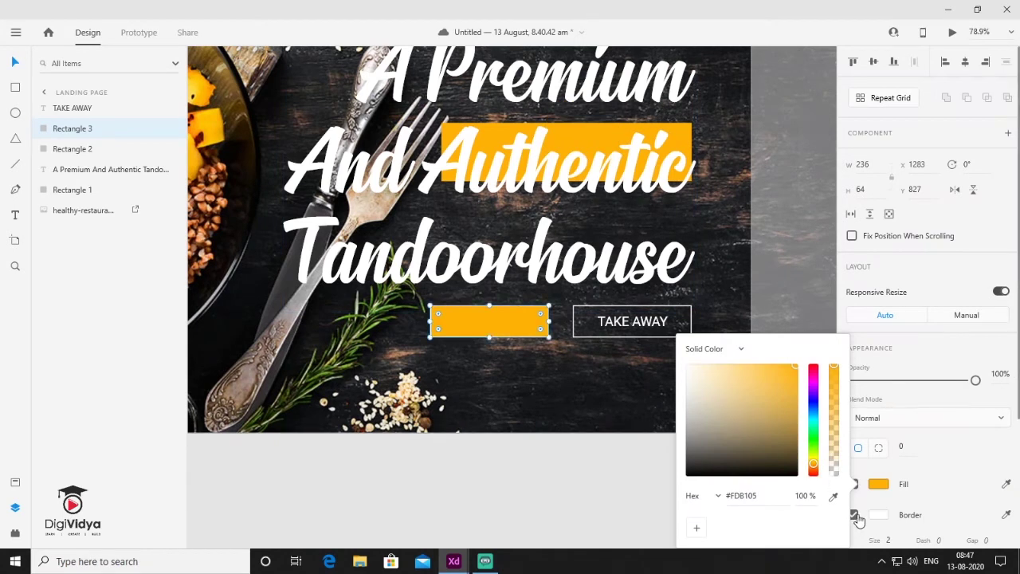
left_click(641, 517)
left_click(640, 517)
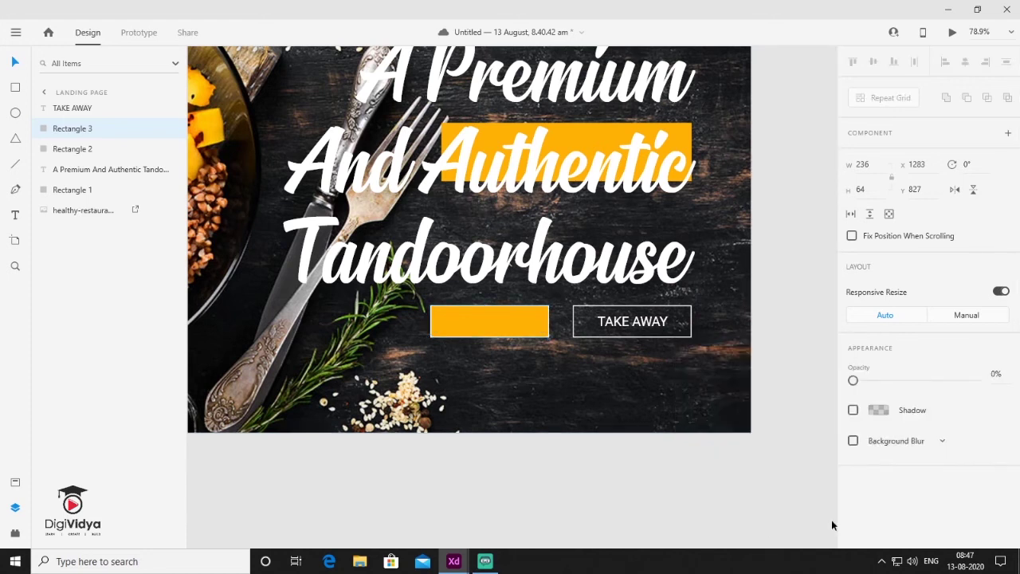
left_click(480, 320)
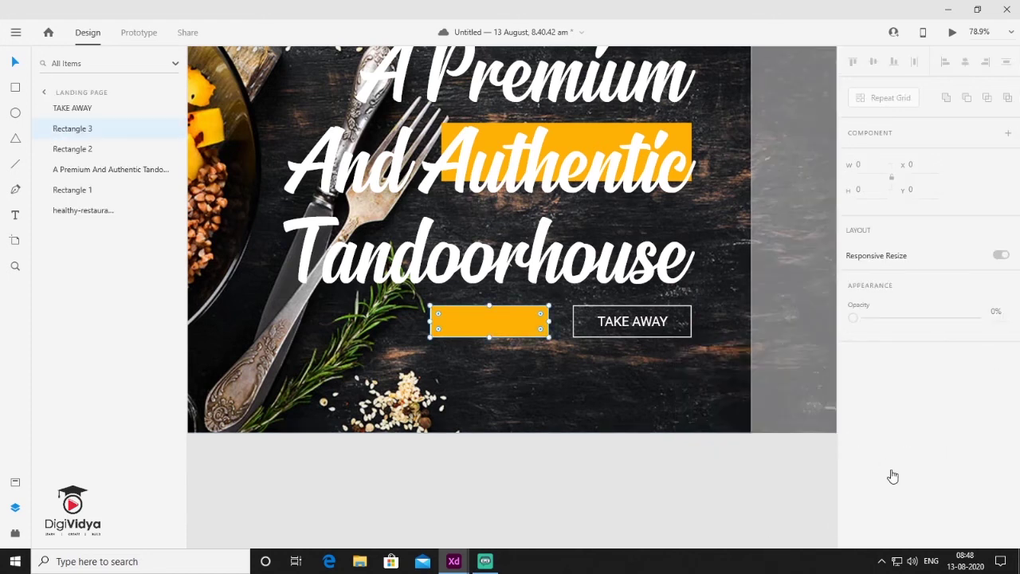
left_click(854, 516)
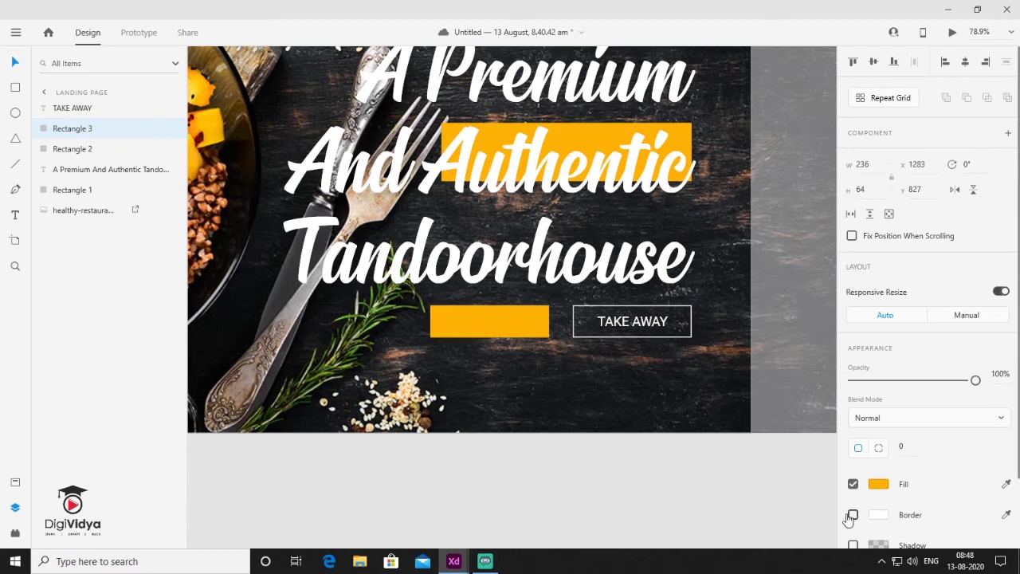
Step: Label the orange button "TAKE AWAY" and the outlined one "BOOK A TABLE", and shrink both buttons, keeping them aligned to the heading's right edge
left_click(665, 503)
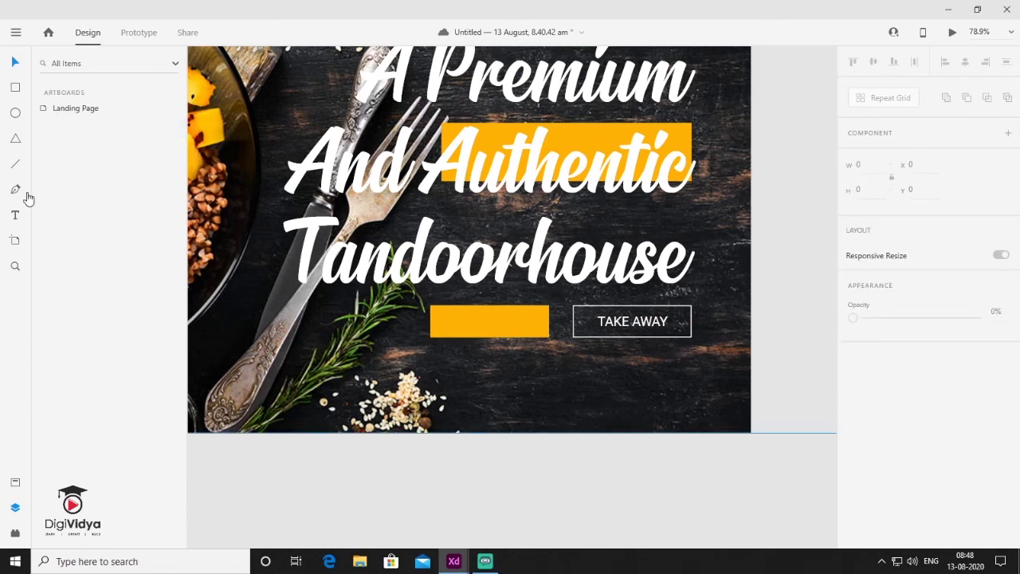
left_click(15, 215)
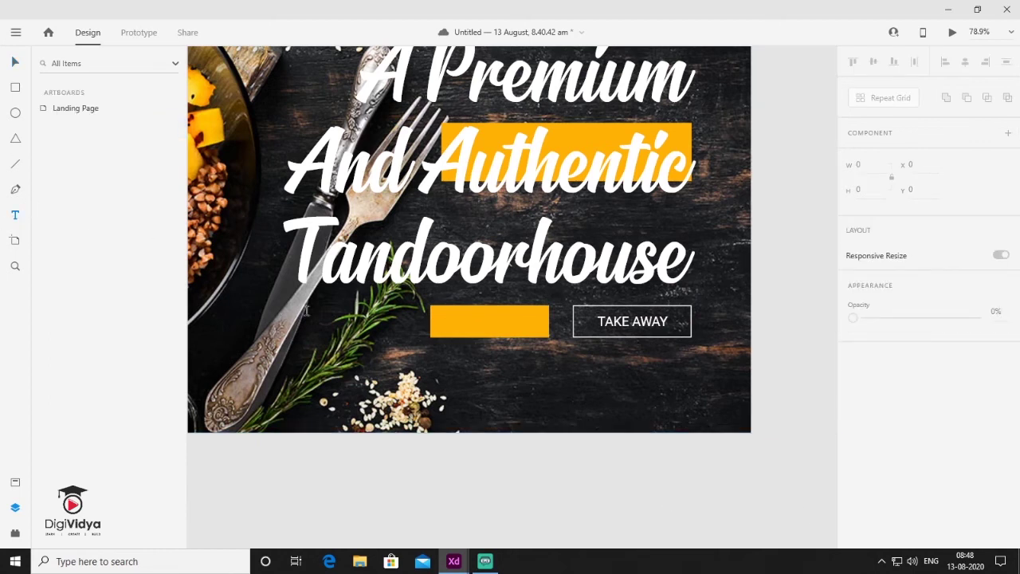
left_click(493, 379)
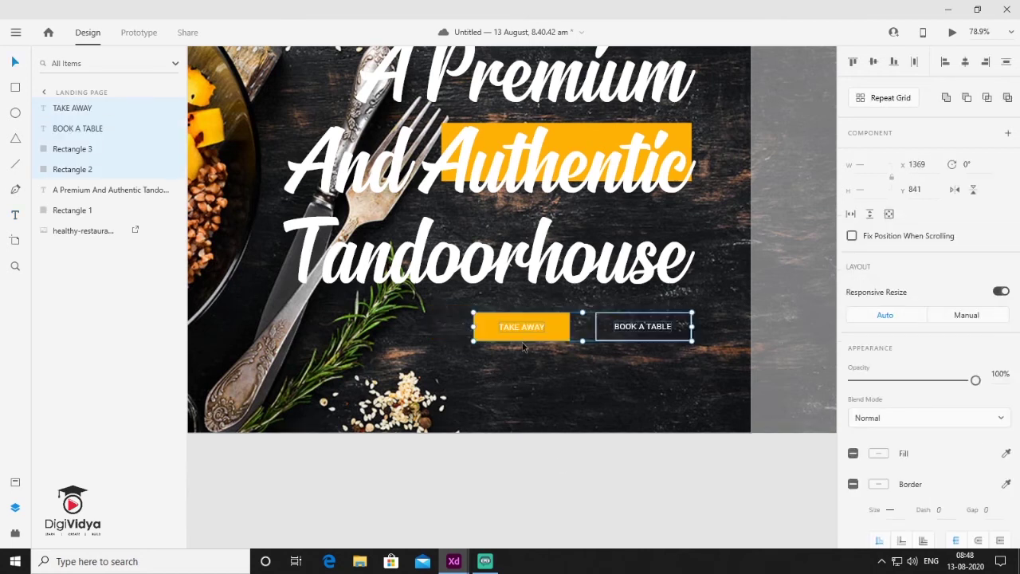
key("Escape")
key("ctrl+0")
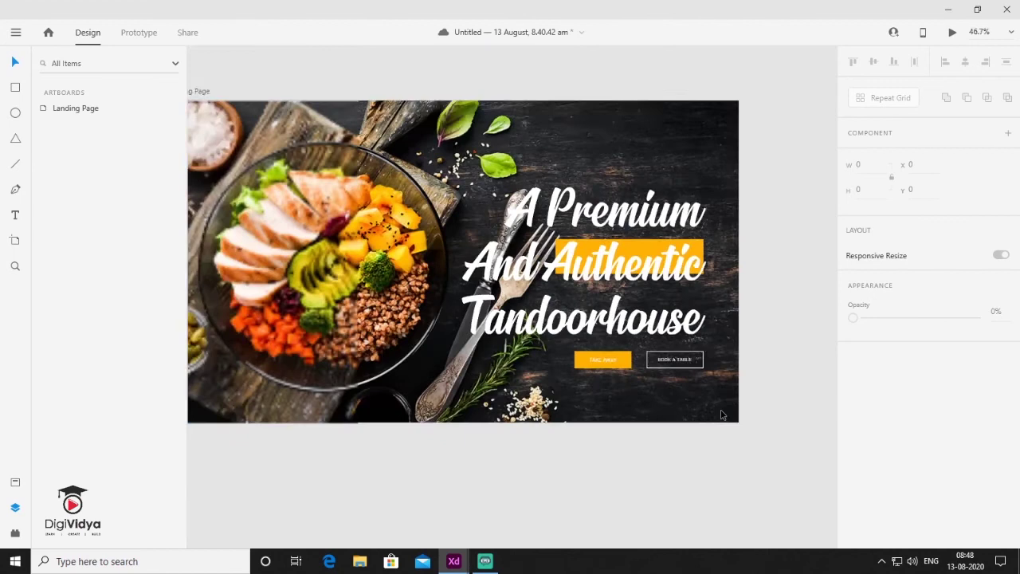
Step: Add white navigation labels HOME, ABOUT, MENU and CONTACT across the page's upper right, with HOME bold and underlined by an orange bar
scroll(657, 430, "up", 1)
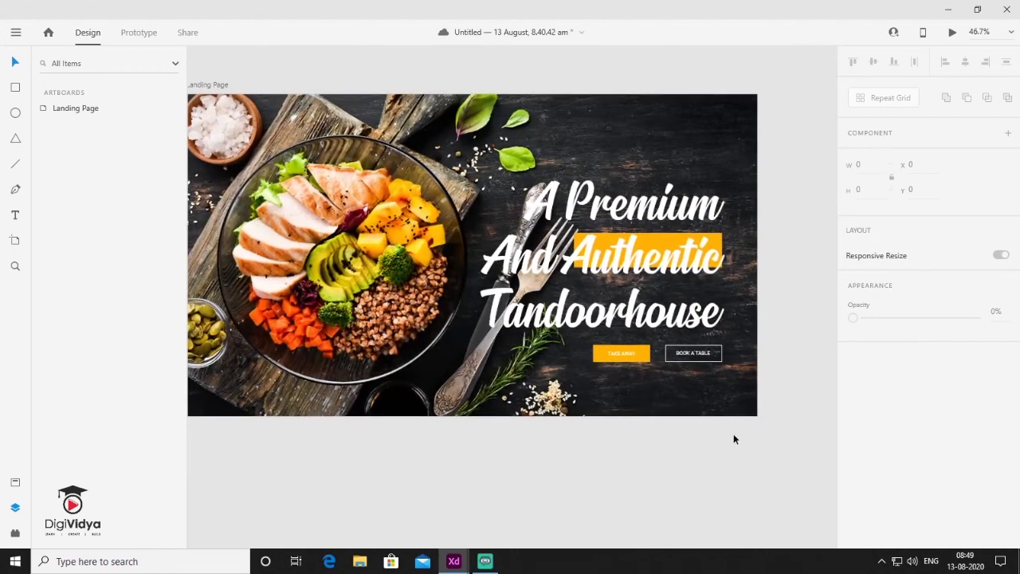
scroll(693, 434, "down", 1)
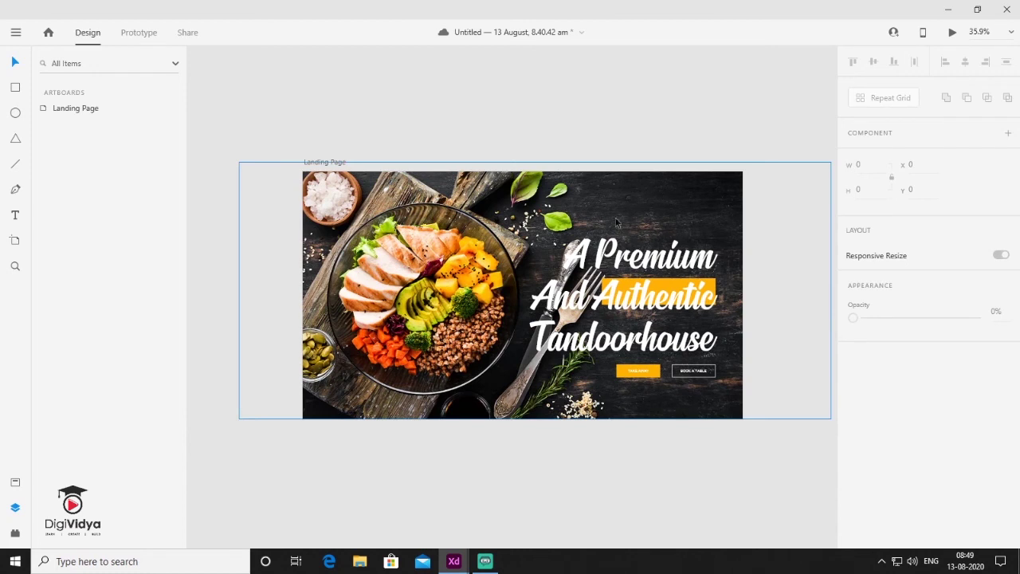
key("ctrl+v")
left_click(645, 125)
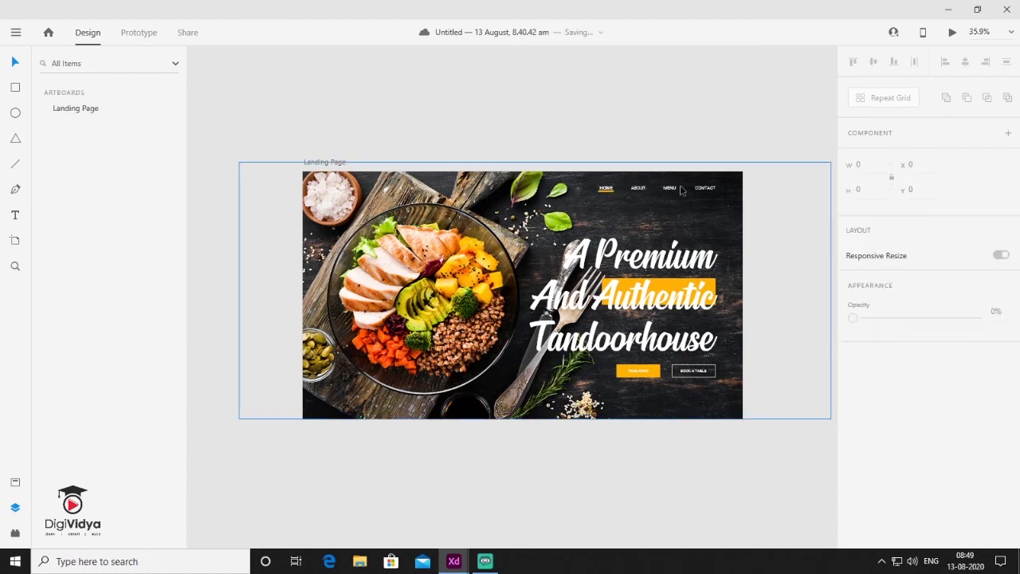
scroll(682, 190, "up", 6)
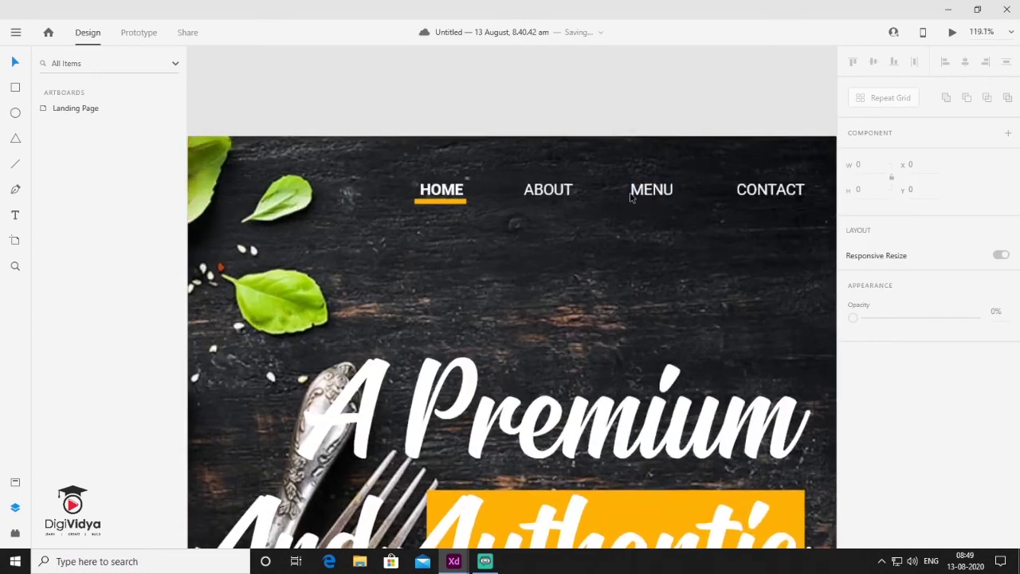
scroll(438, 202, "down", 3)
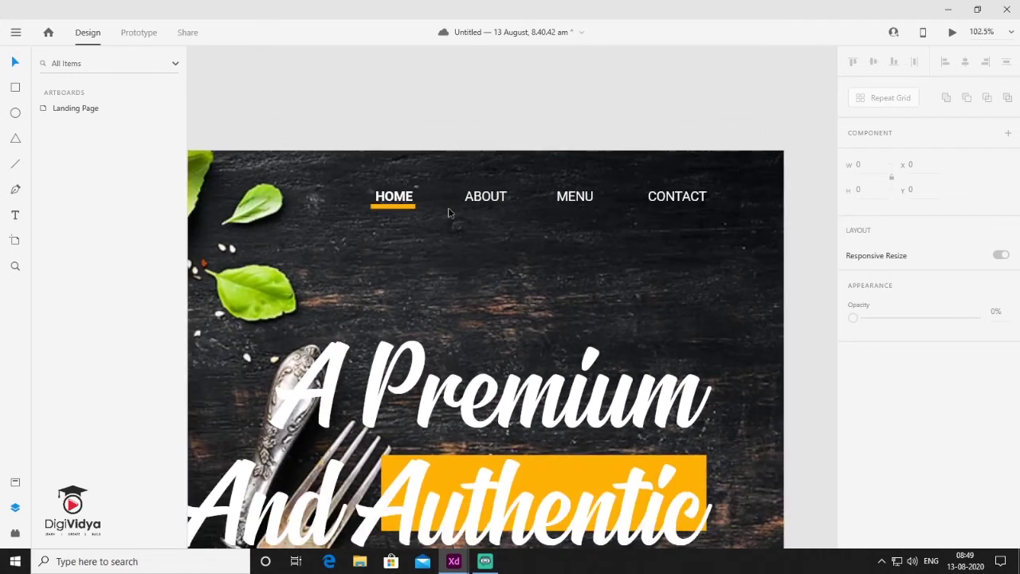
scroll(449, 213, "down", 4)
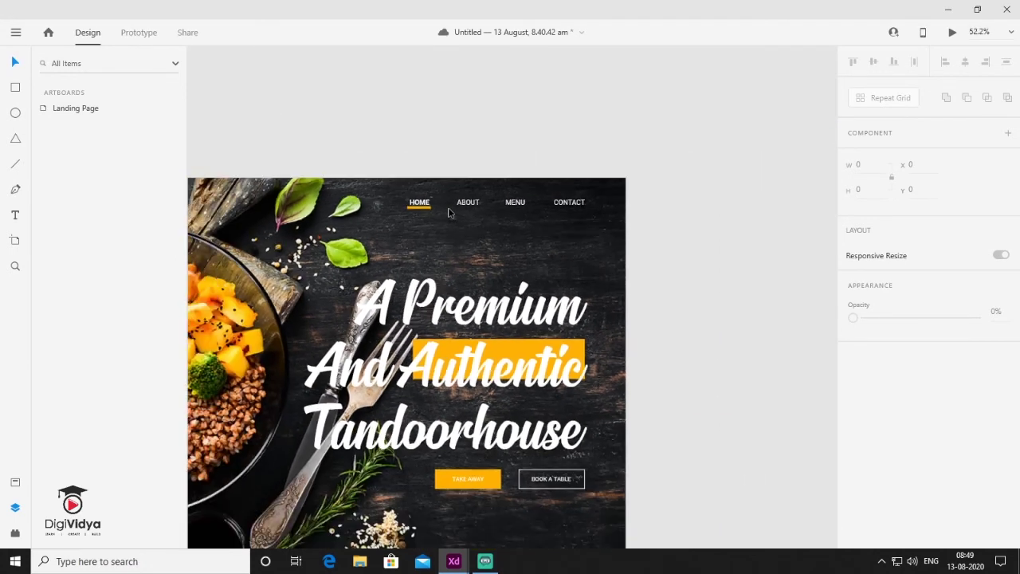
Step: Add a white script "Tandoorhouse" logo over offset black and orange rectangles in the page's upper-left corner, at about X 109, Y 43
left_click_drag(215, 259, 463, 239)
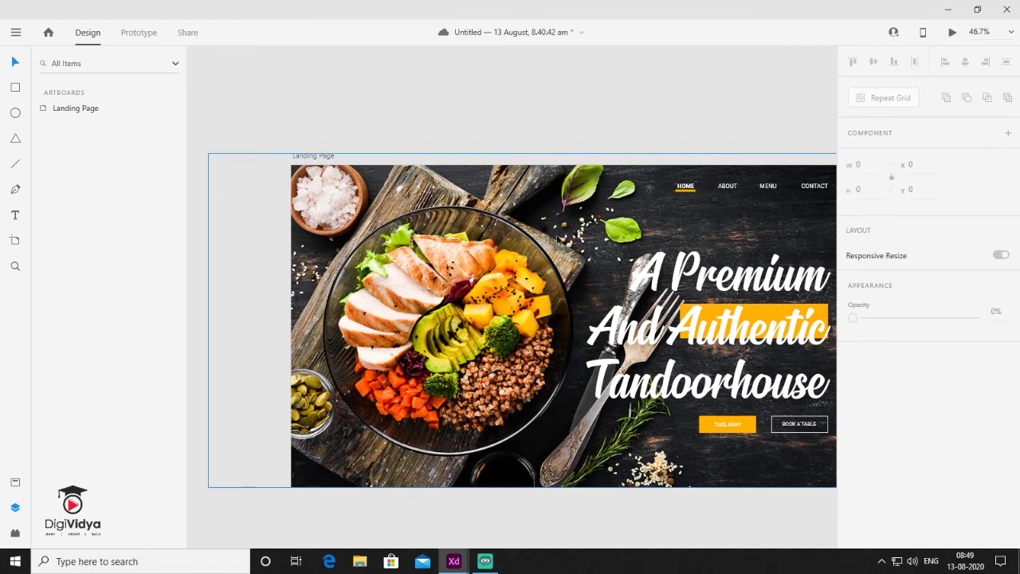
left_click(16, 215)
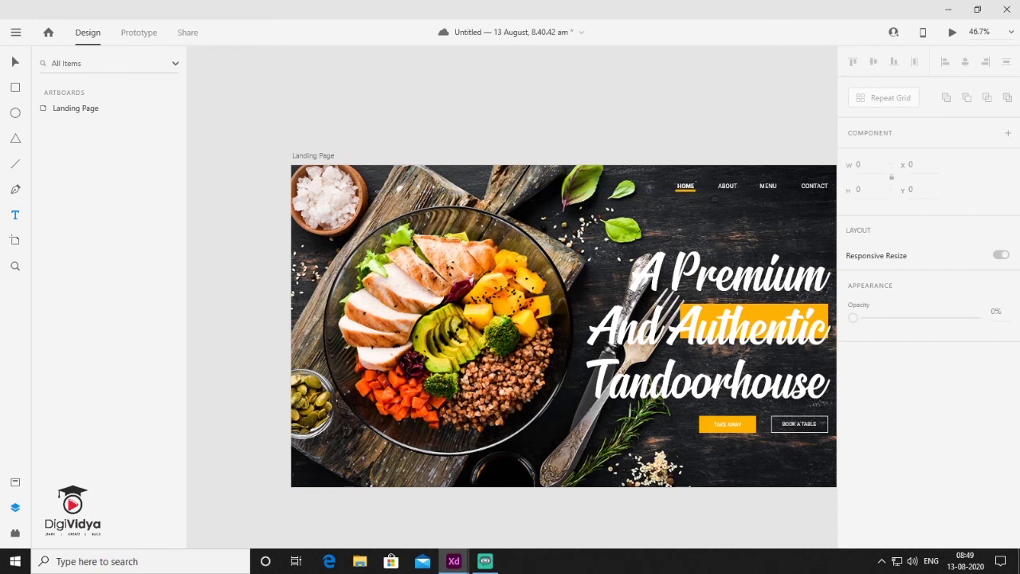
left_click(389, 201)
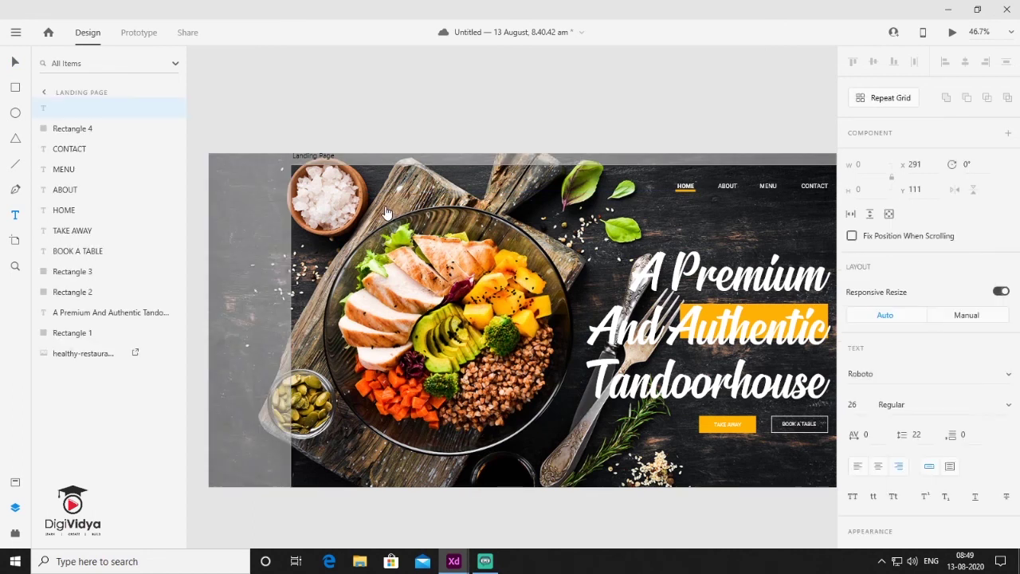
key("ctrl+v")
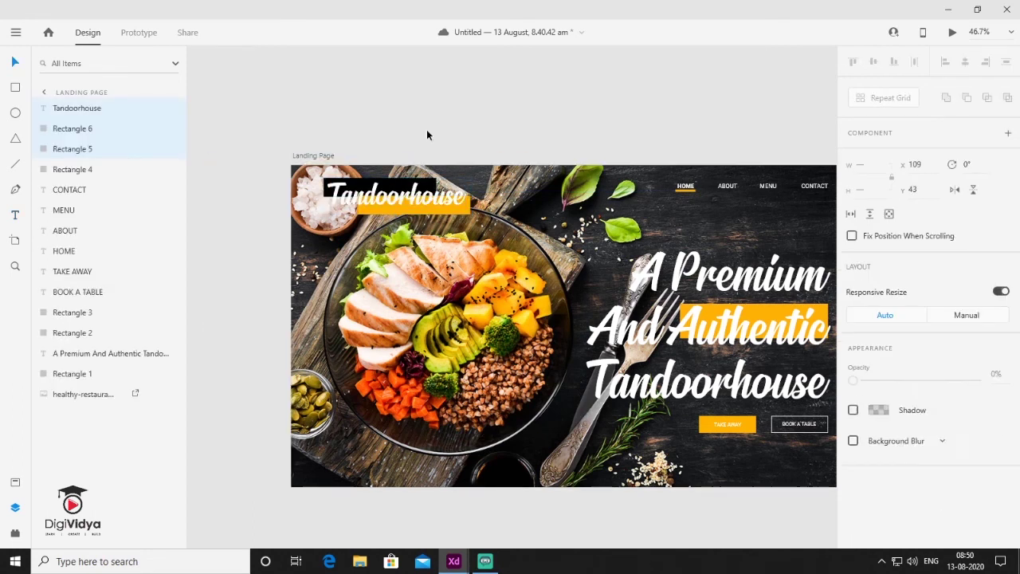
left_click(426, 135)
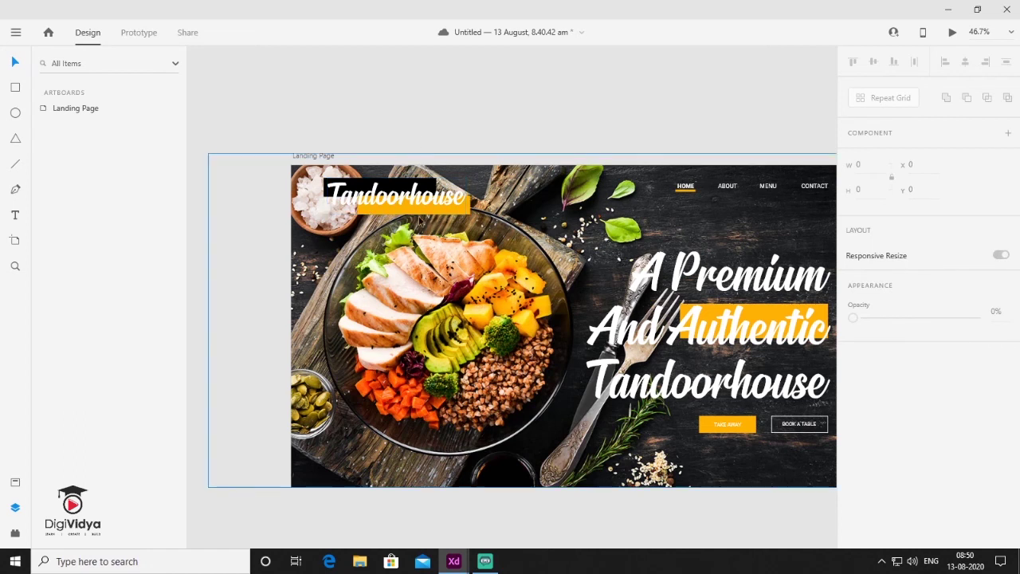
Step: Preview the finished landing page in its own window and shift the preview slightly to the left
scroll(377, 219, "down", 2)
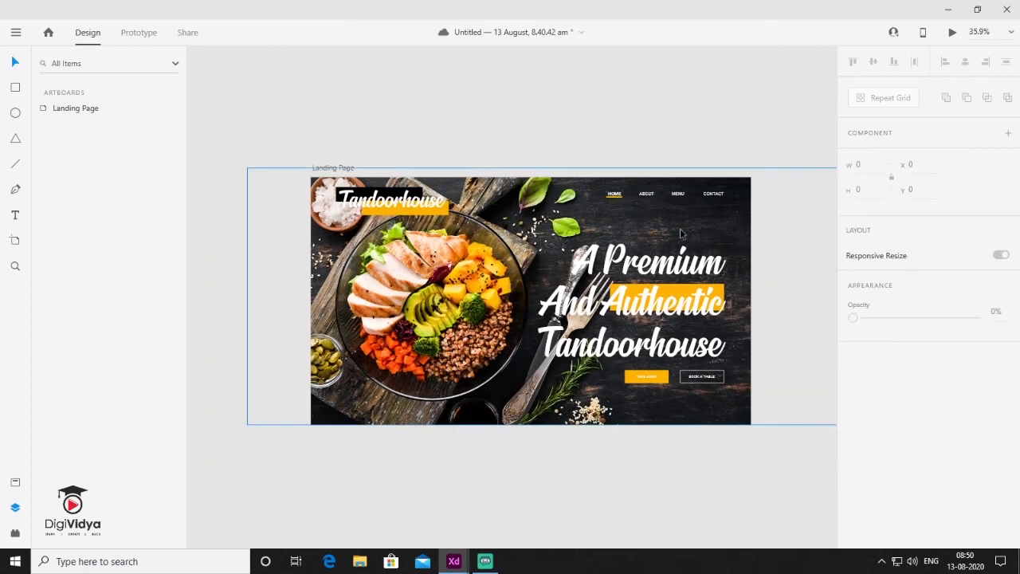
scroll(713, 404, "up", 2)
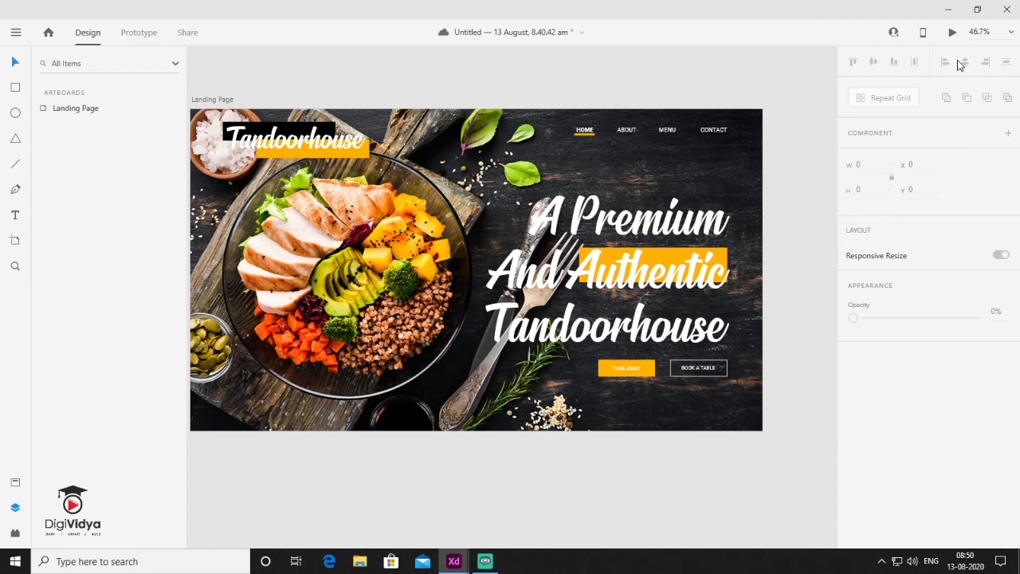
left_click(954, 35)
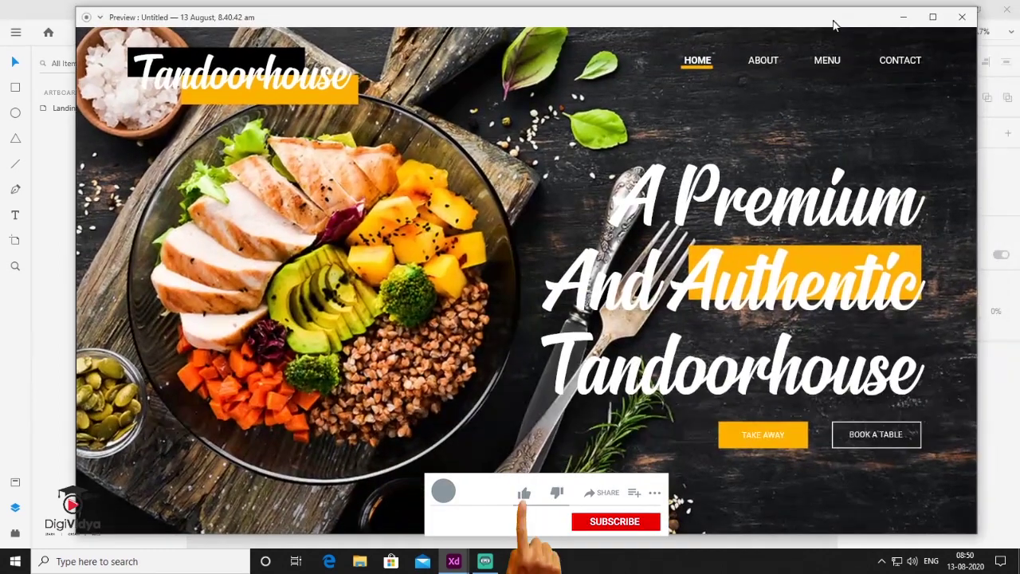
left_click_drag(832, 26, 815, 24)
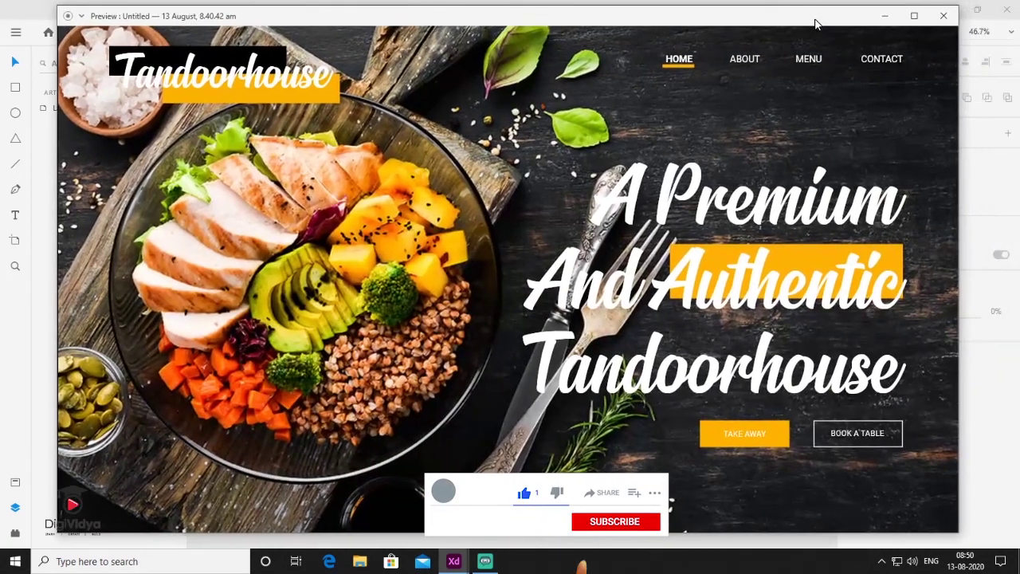